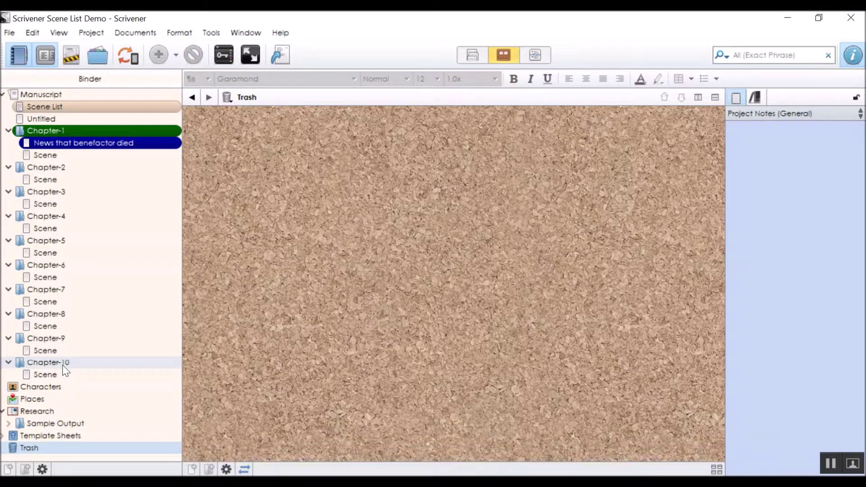
# Duplicate the Chapter-10 folder as Chapter-11
pyautogui.click(50, 363)
pyautogui.rightClick(66, 371)
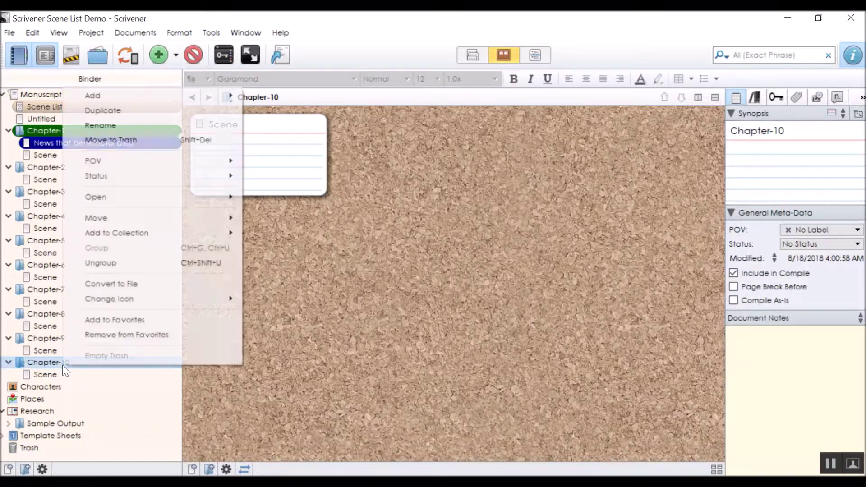
pyautogui.click(103, 111)
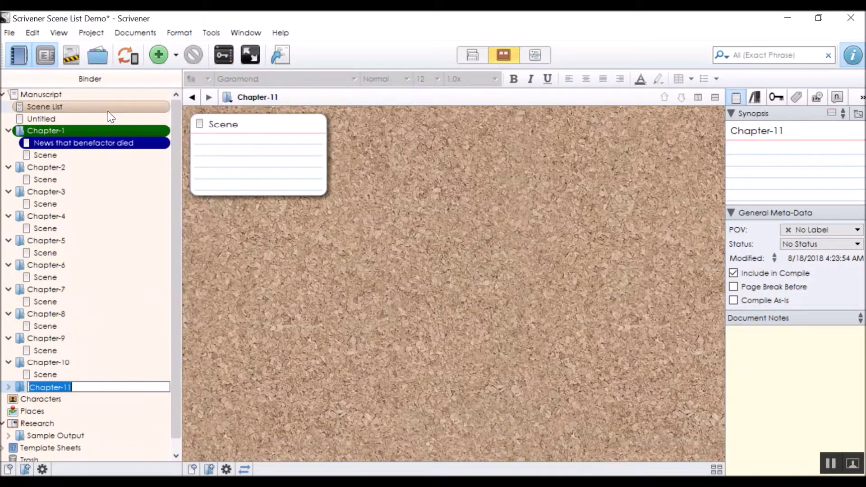
pyautogui.doubleClick(93, 387)
pyautogui.click(97, 387)
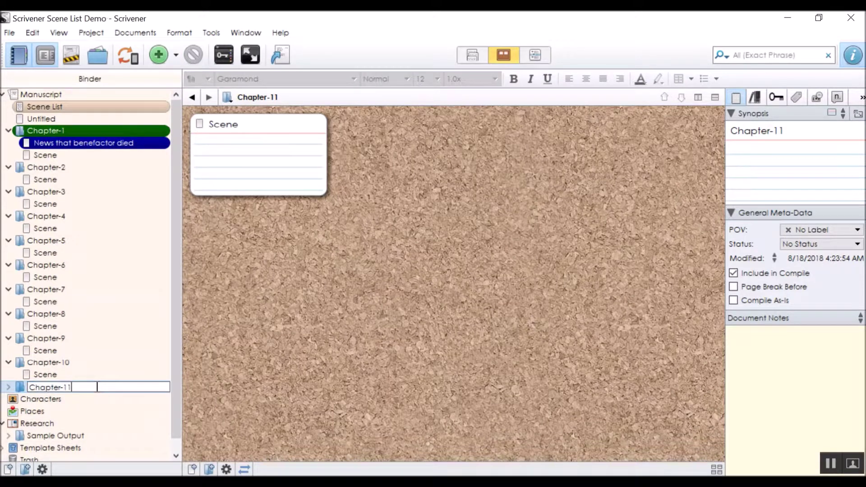
# Duplicate Chapter-11 to make Chapter-12
pyautogui.rightClick(22, 386)
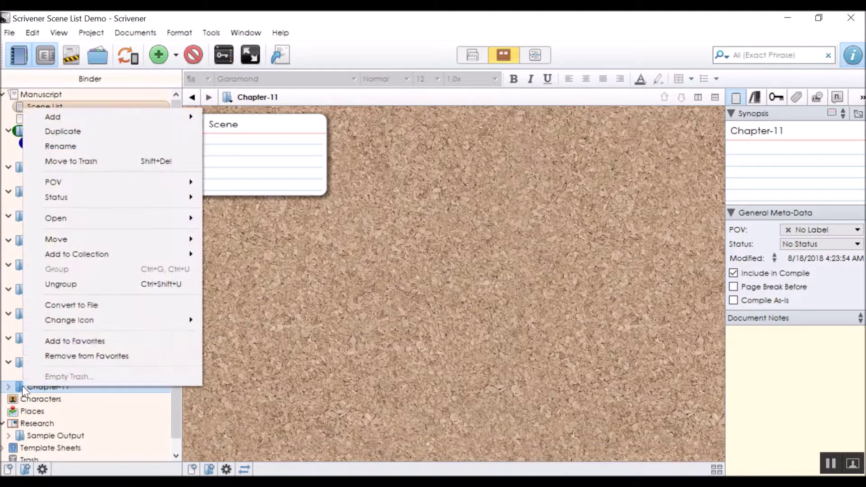
pyautogui.click(83, 134)
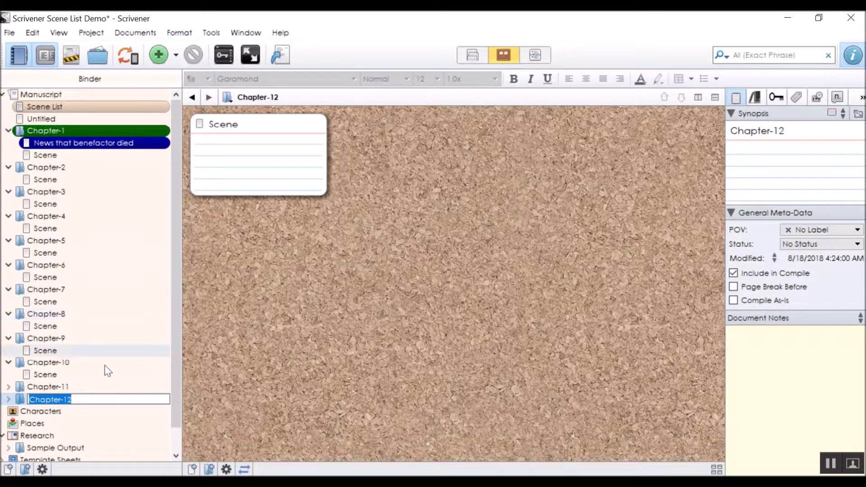
pyautogui.click(20, 403)
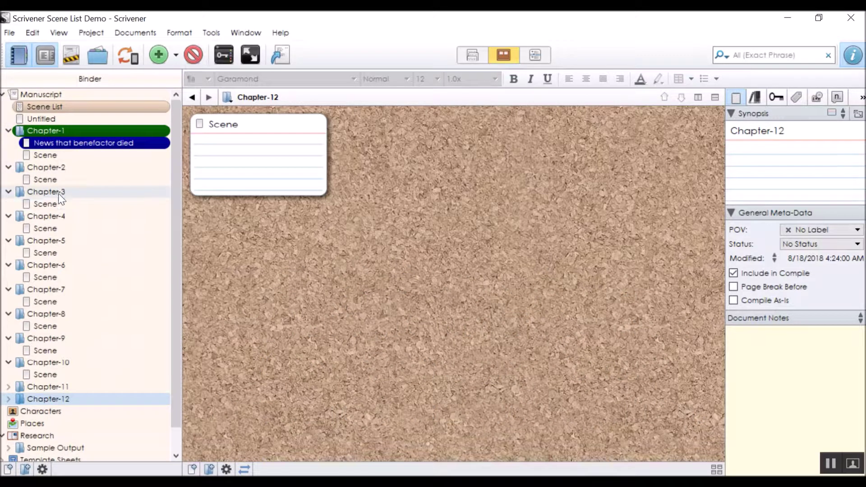
# From Chapter-1's POV label list, open the label settings and select the Chapter label
pyautogui.click(27, 131)
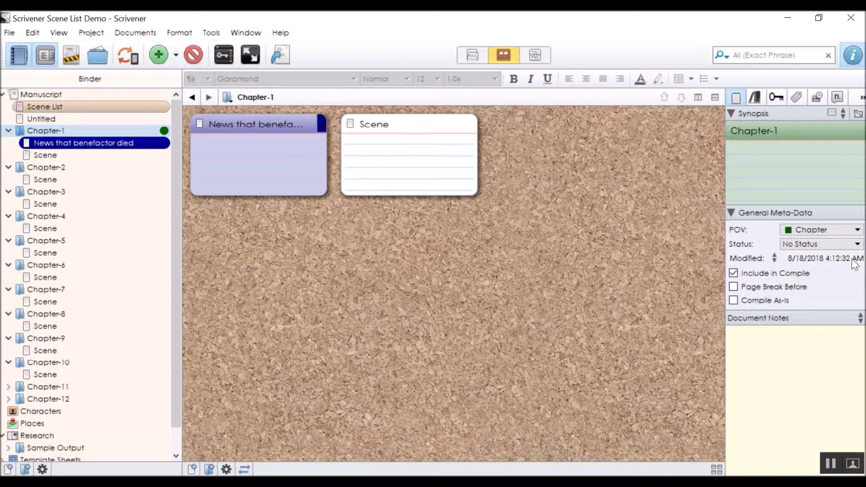
pyautogui.click(858, 231)
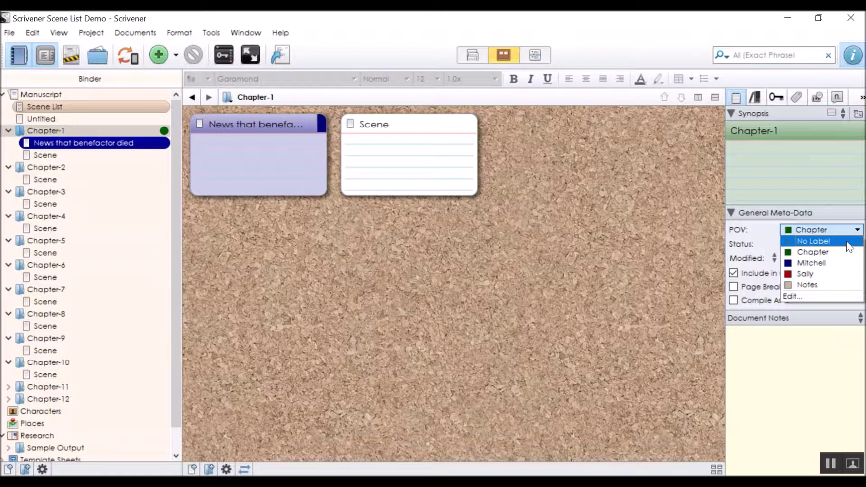
pyautogui.click(805, 296)
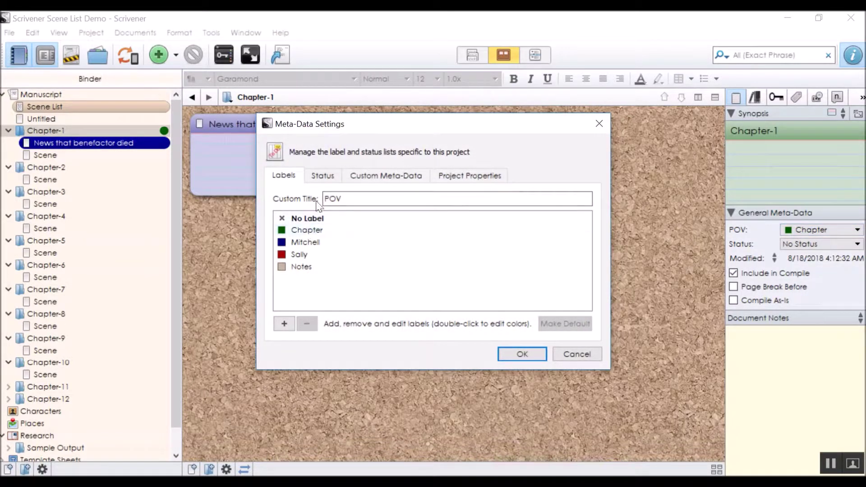
pyautogui.moveTo(357, 198); pyautogui.dragTo(326, 200)
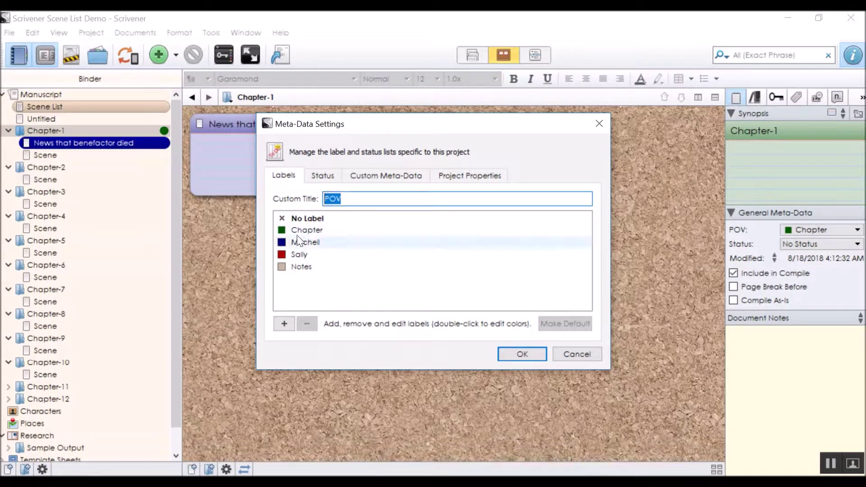
pyautogui.click(282, 230)
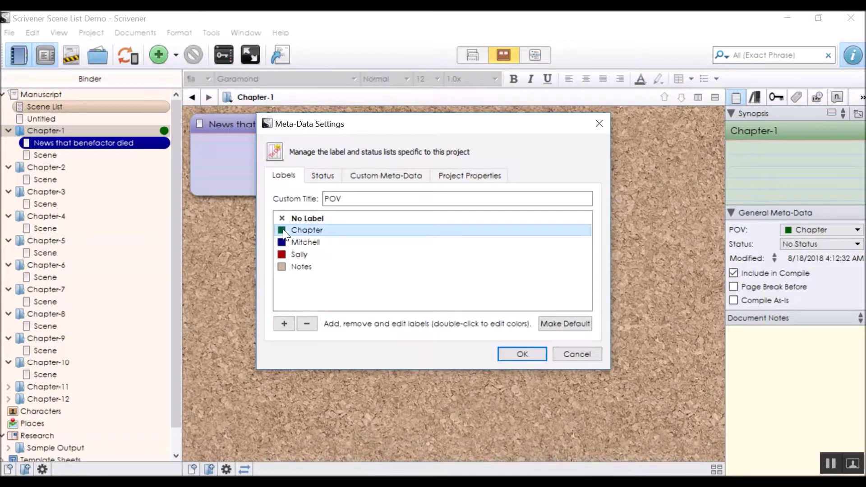
# Recolour the Chapter label from dark green to a pale grey-green
pyautogui.doubleClick(282, 231)
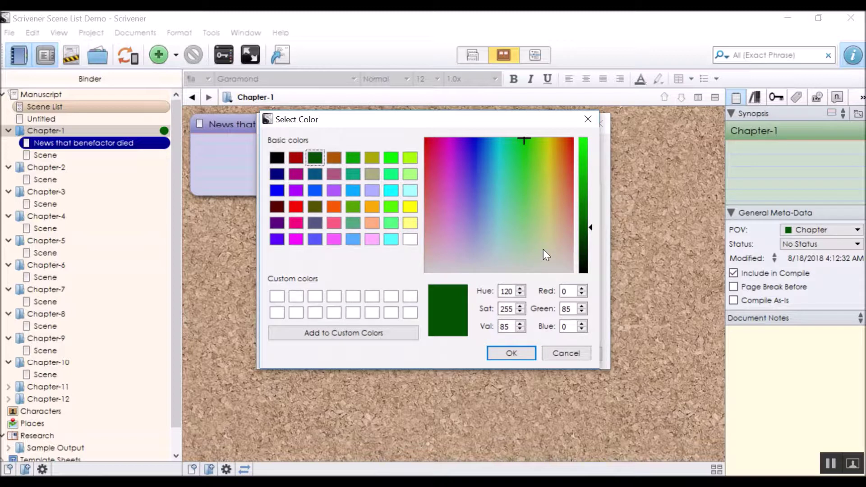
pyautogui.click(524, 247)
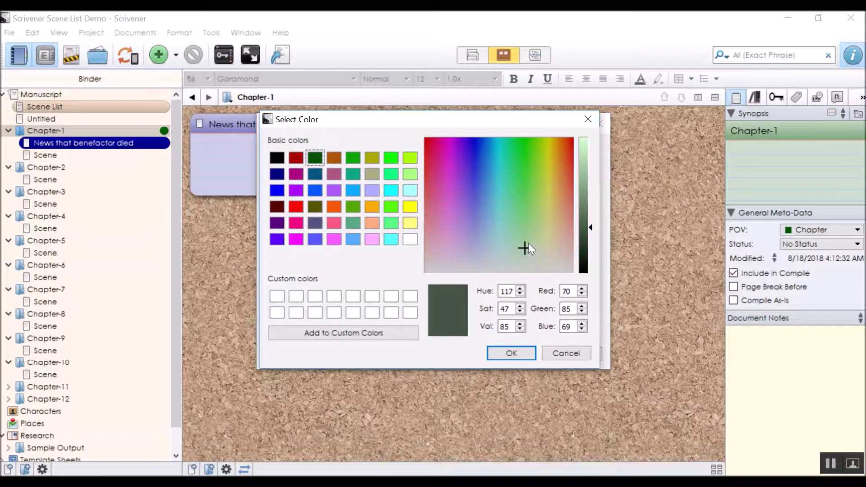
pyautogui.click(584, 156)
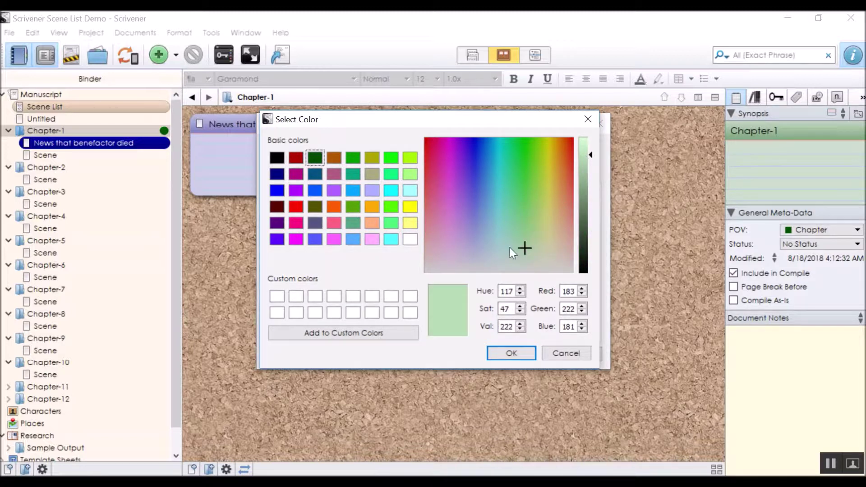
pyautogui.moveTo(510, 249)
pyautogui.mouseDown()
pyautogui.moveTo(520, 248)
pyautogui.moveTo(513, 261)
pyautogui.moveTo(521, 262)
pyautogui.mouseUp()
pyautogui.click(585, 169)
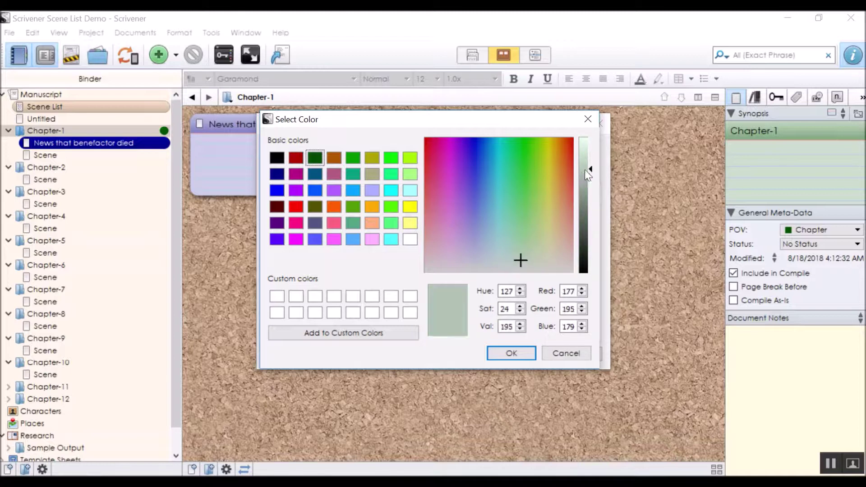
pyautogui.click(515, 354)
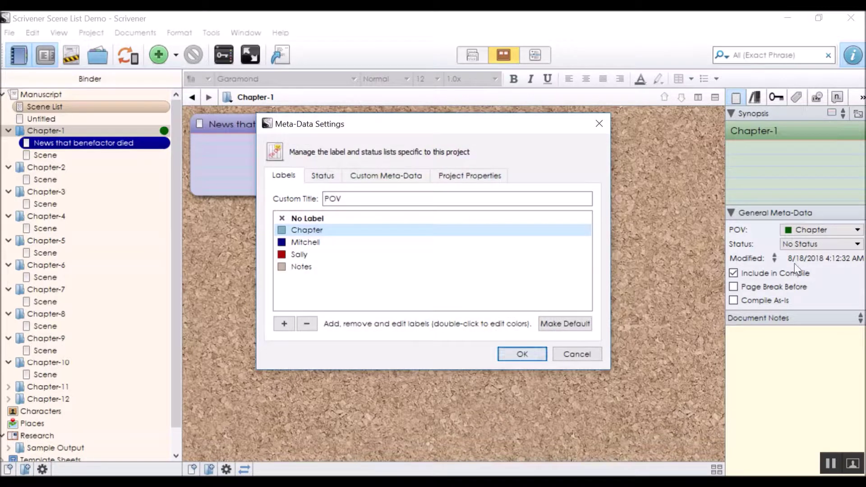
# Recolour the Mitchell label from navy to a soft light sky blue
pyautogui.doubleClick(281, 242)
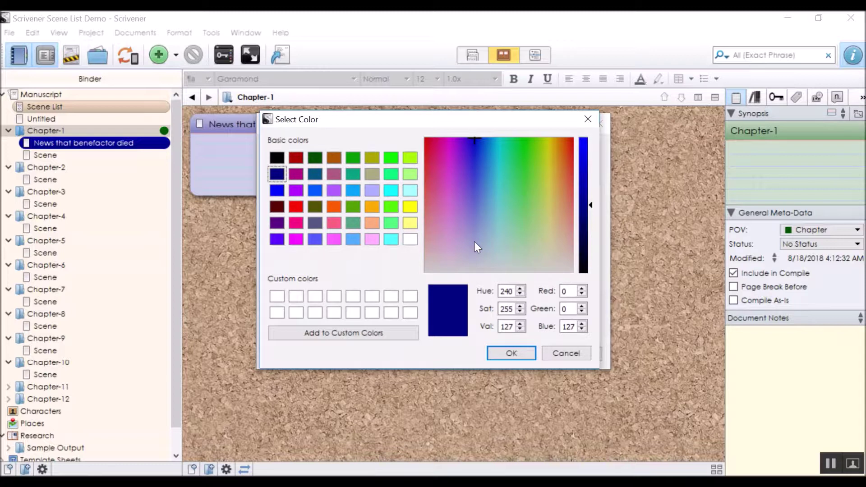
pyautogui.moveTo(475, 242)
pyautogui.mouseDown()
pyautogui.moveTo(476, 254)
pyautogui.moveTo(467, 253)
pyautogui.moveTo(473, 240)
pyautogui.moveTo(479, 247)
pyautogui.moveTo(469, 254)
pyautogui.moveTo(479, 249)
pyautogui.mouseUp()
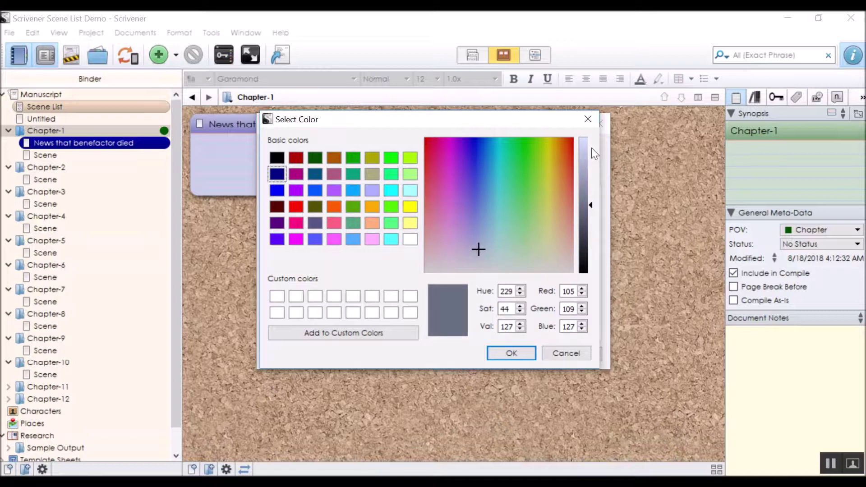
pyautogui.click(582, 145)
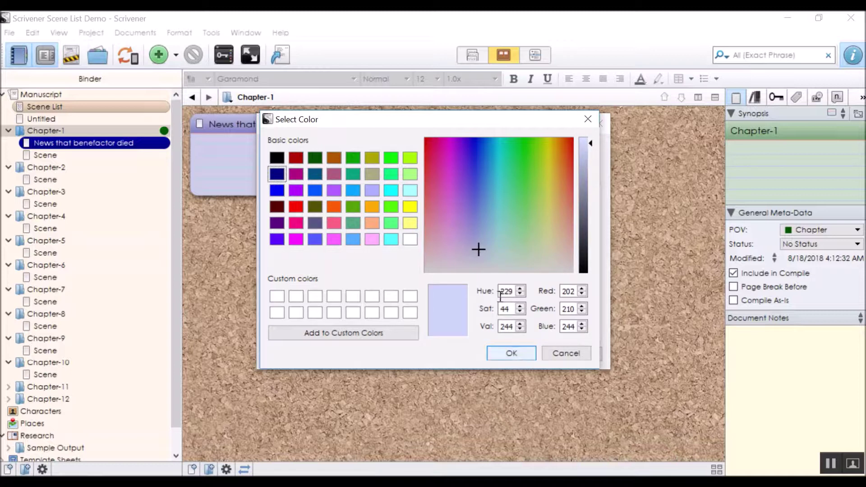
pyautogui.click(480, 234)
pyautogui.moveTo(480, 234)
pyautogui.mouseDown()
pyautogui.moveTo(489, 240)
pyautogui.moveTo(485, 250)
pyautogui.mouseUp()
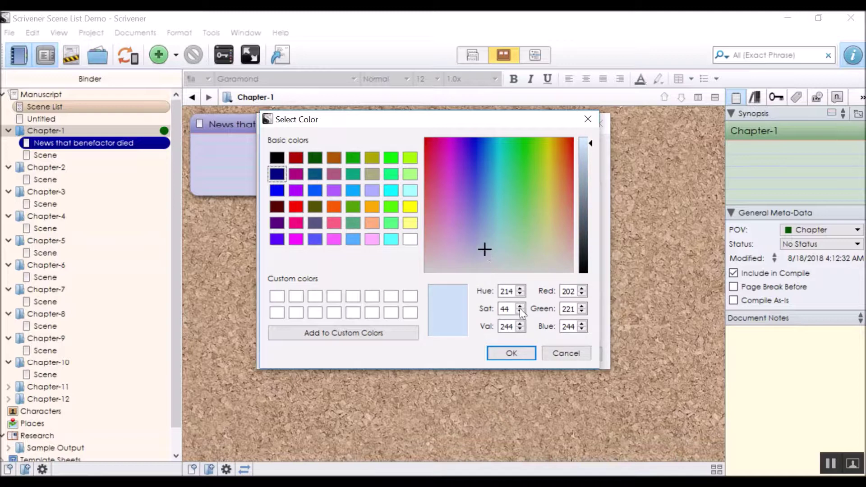
pyautogui.moveTo(582, 165); pyautogui.dragTo(587, 154)
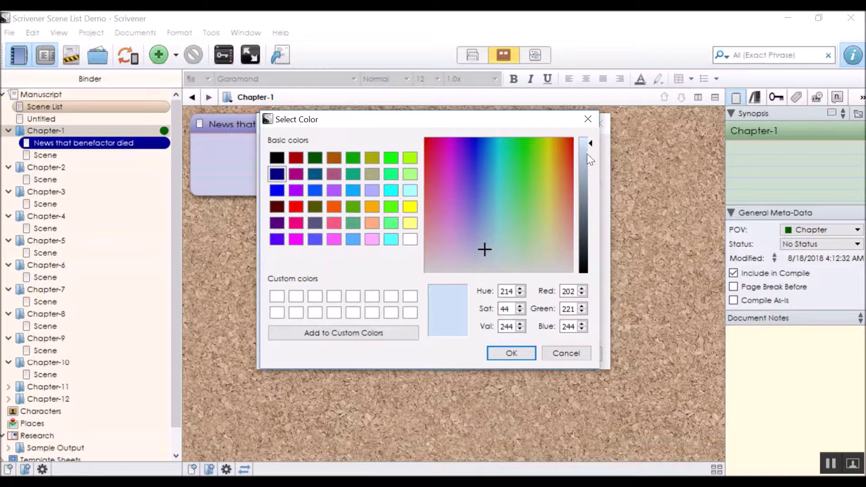
pyautogui.click(512, 354)
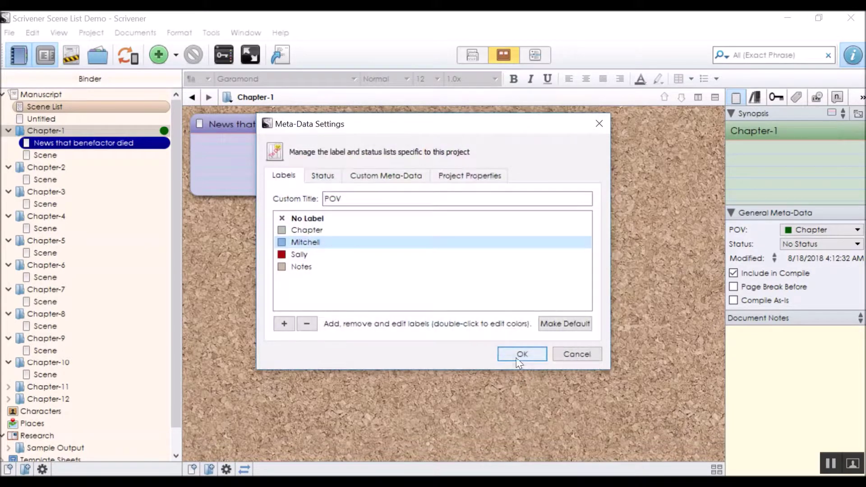
# Recolour the Sally label from red to pale lavender and save the label settings
pyautogui.doubleClick(283, 258)
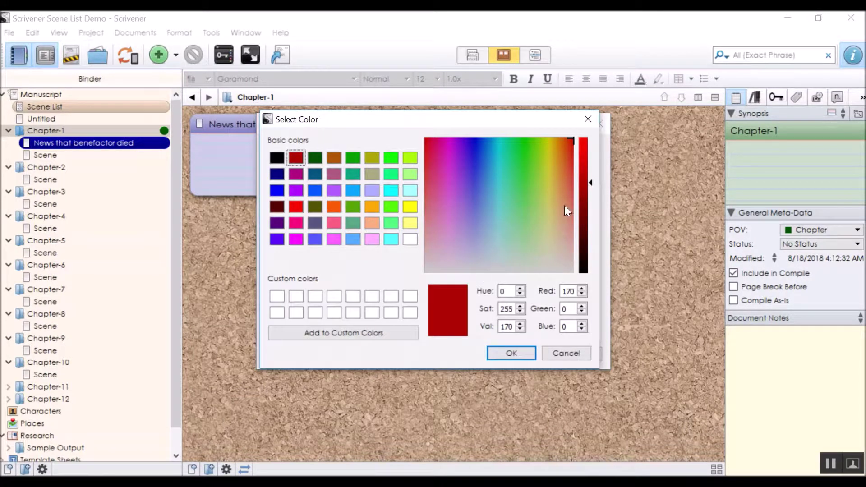
pyautogui.moveTo(564, 206); pyautogui.dragTo(567, 247)
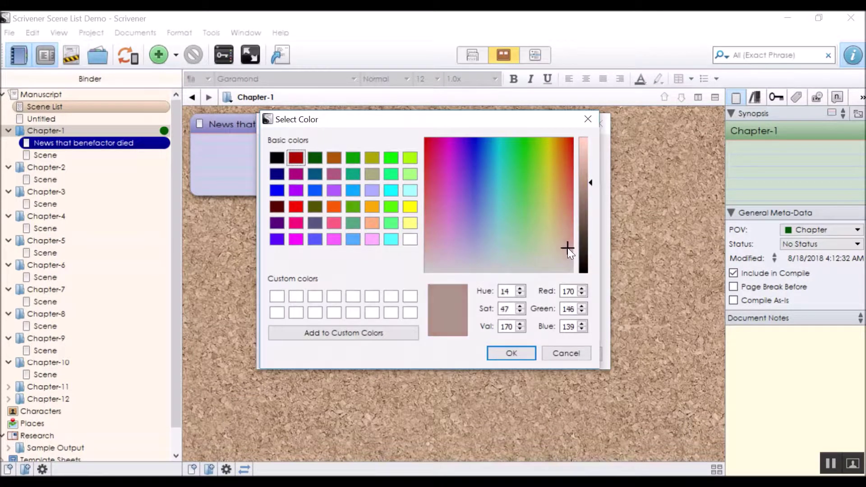
pyautogui.click(583, 145)
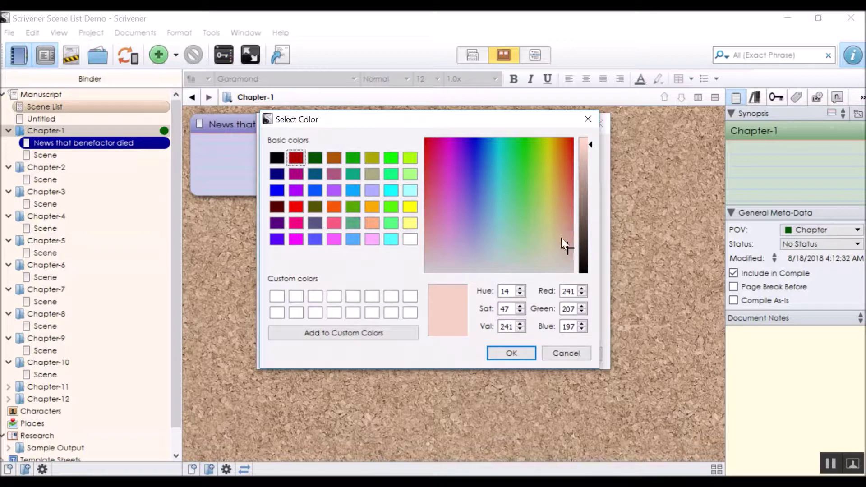
pyautogui.moveTo(561, 239); pyautogui.dragTo(430, 250)
pyautogui.click(511, 354)
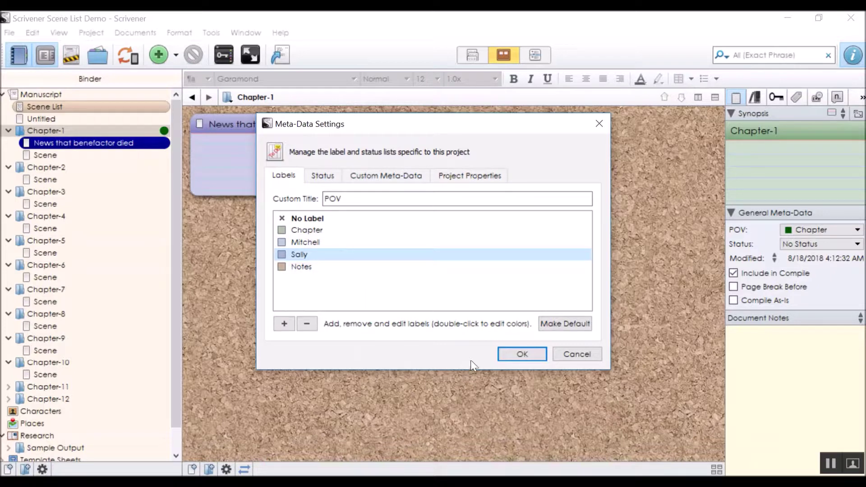
pyautogui.click(523, 354)
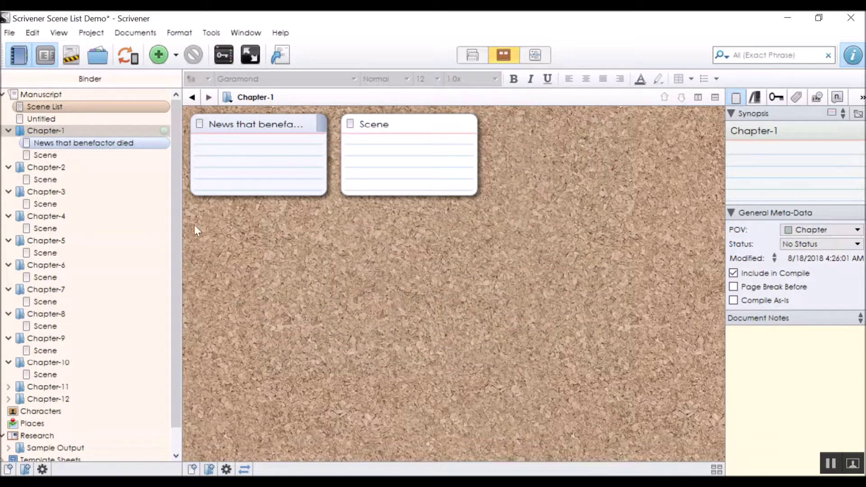
# In the Scene List, add 'Messed up Baby Shower' and 'Caroling gone wrong with ghost' after 'Meeting with Lawyer'
pyautogui.click(92, 108)
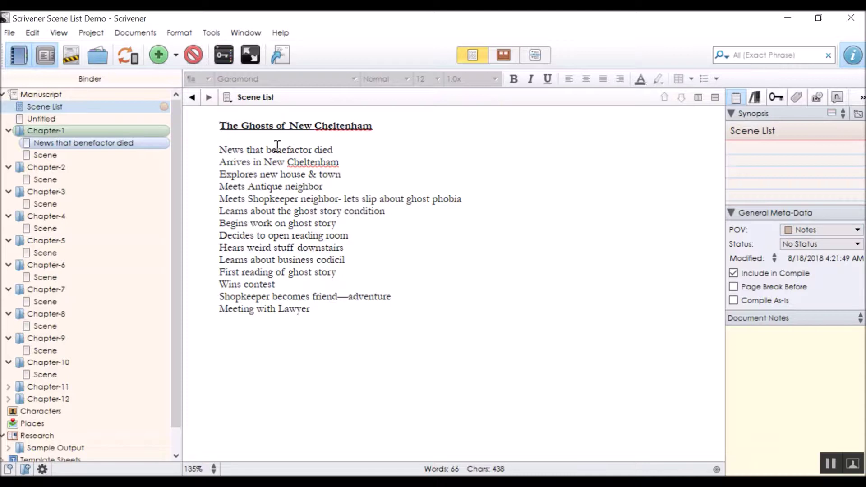
pyautogui.moveTo(277, 150); pyautogui.dragTo(296, 328)
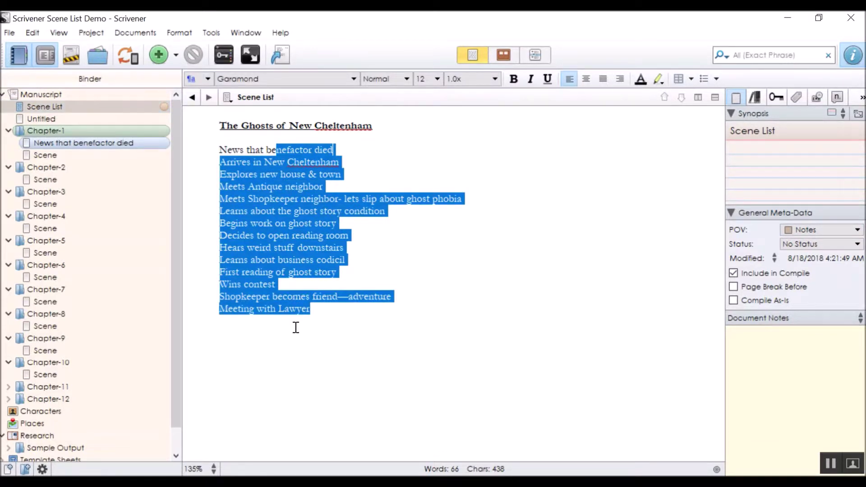
pyautogui.click(296, 328)
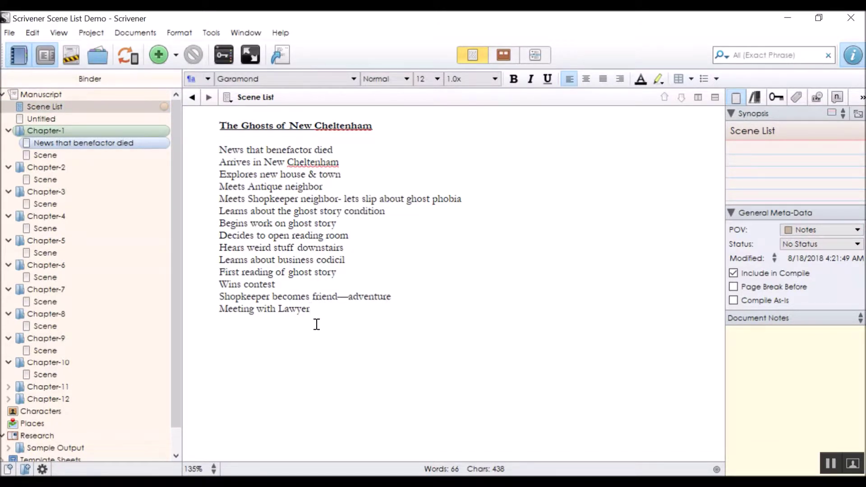
pyautogui.press('Return')
pyautogui.write('Messed up ')
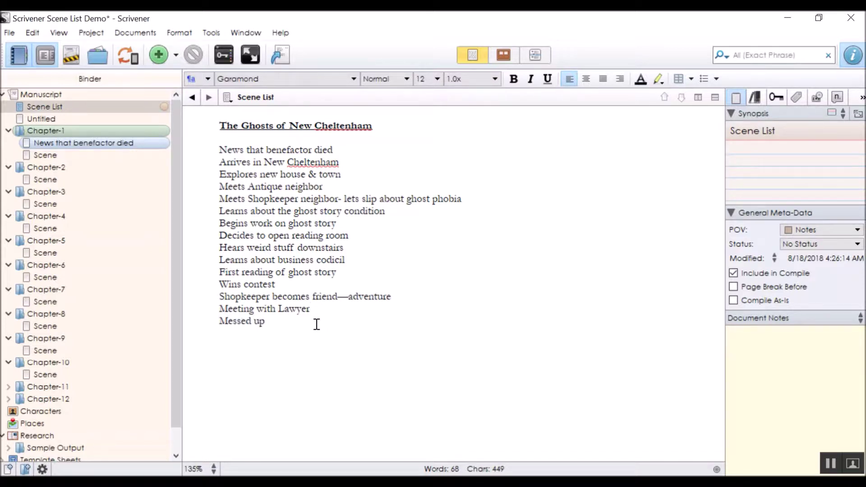
pyautogui.write('Baby s')
pyautogui.press('BackSpace')
pyautogui.write('Shower')
pyautogui.press('Return')
pyautogui.write('Carl')
pyautogui.press('BackSpace')
pyautogui.press('BackSpace')
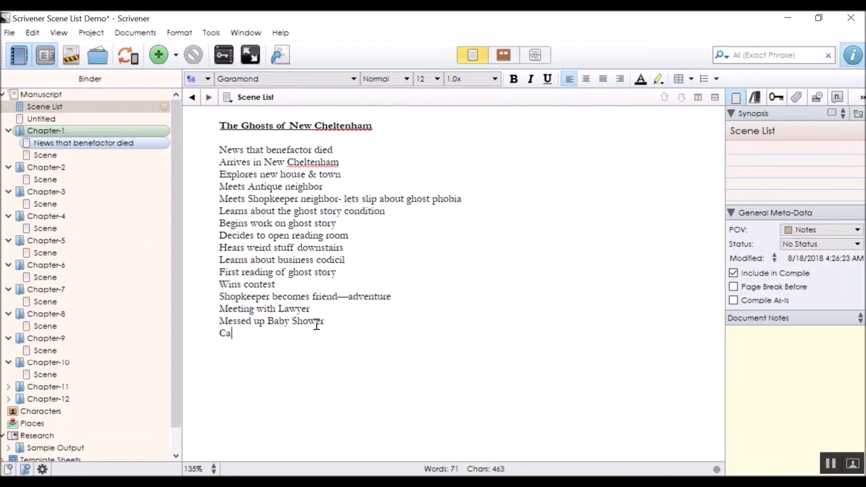
pyautogui.write('roling gone wrong')
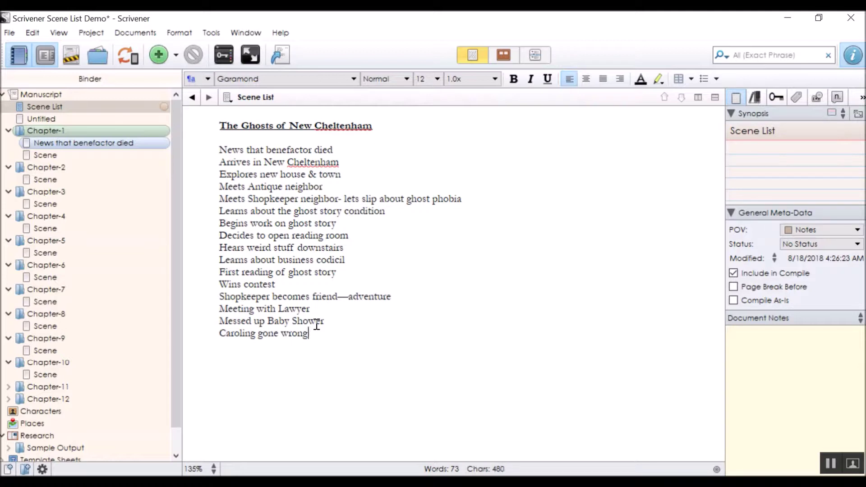
pyautogui.write(' with ghost')
# Trash 'News that benefactor died', then check Chapter-1's Scene and the Scene List
pyautogui.click(475, 281)
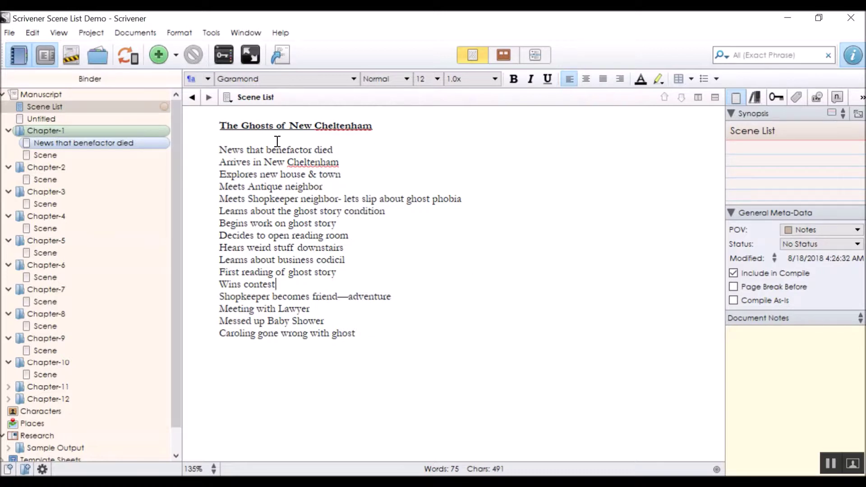
pyautogui.click(103, 143)
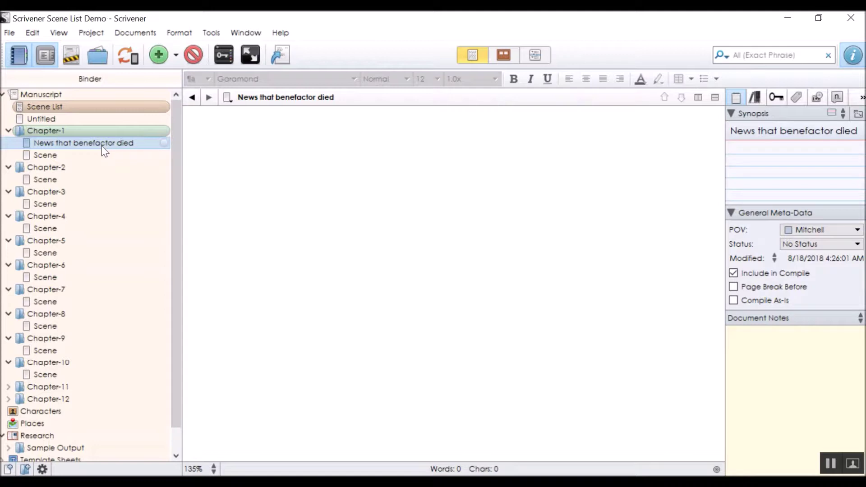
pyautogui.click(194, 55)
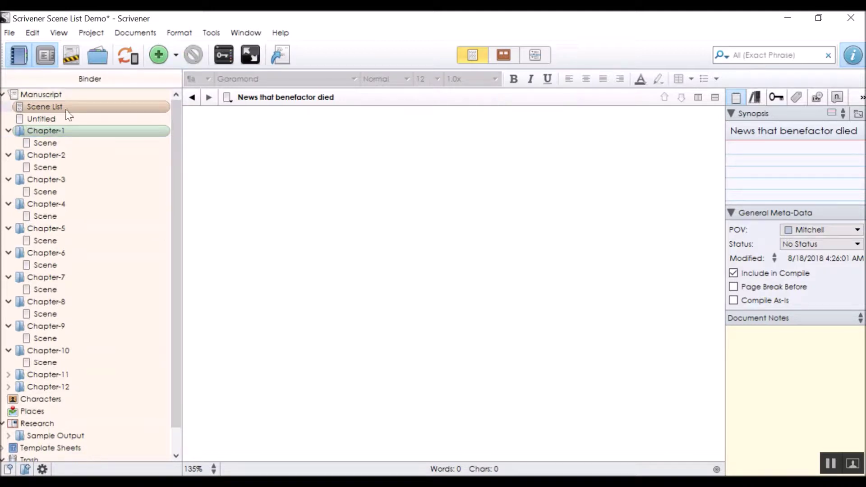
pyautogui.click(45, 142)
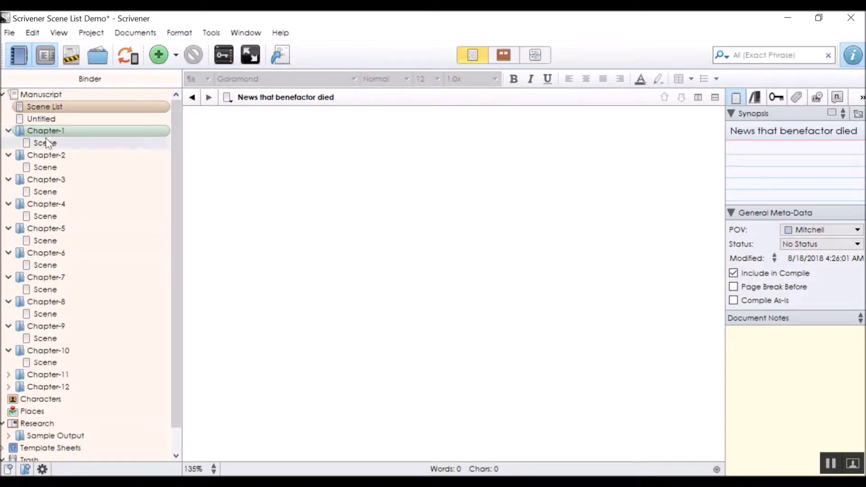
pyautogui.click(57, 116)
pyautogui.click(67, 108)
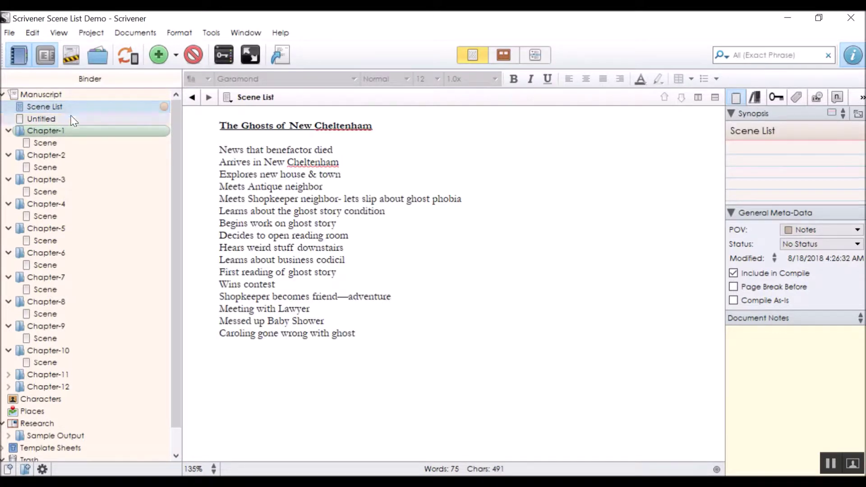
# Add several blank documents below the Untitled document with Ctrl+N
pyautogui.click(77, 122)
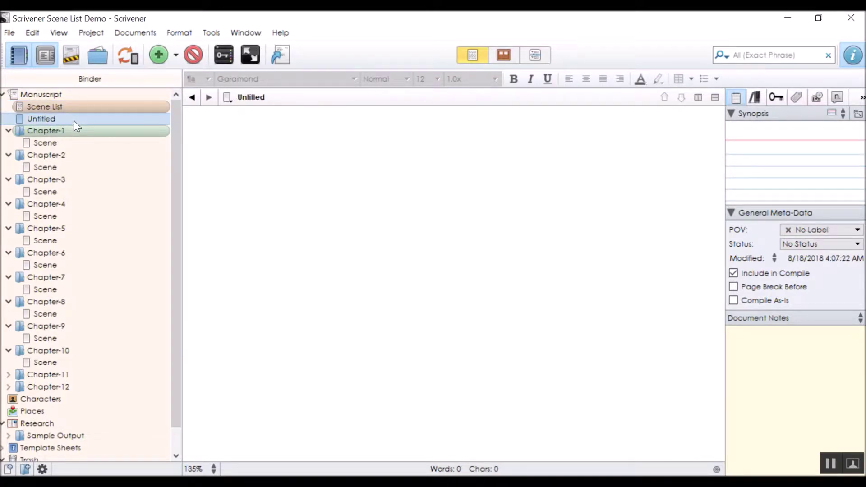
pyautogui.hotkey('ctrl', 'n')
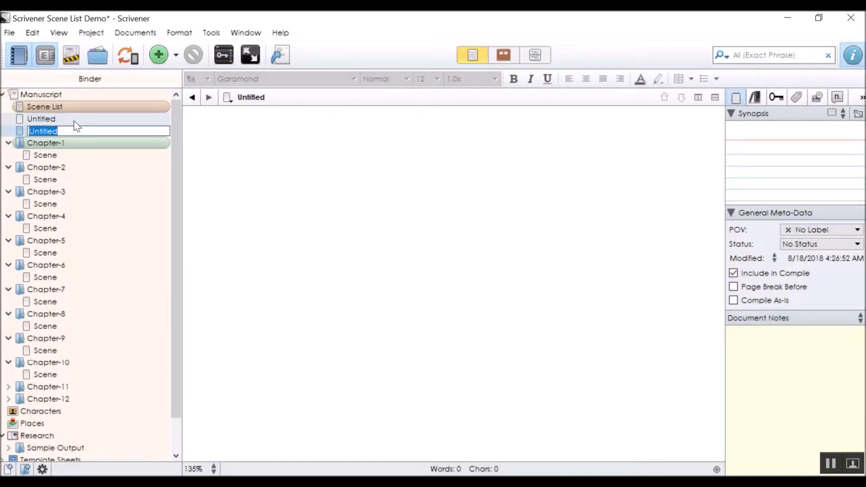
pyautogui.hotkey('ctrl', 'n')
pyautogui.hotkey('ctrl', 'n')
pyautogui.hotkey('ctrl', 'n')
pyautogui.hotkey('ctrl', 'n')
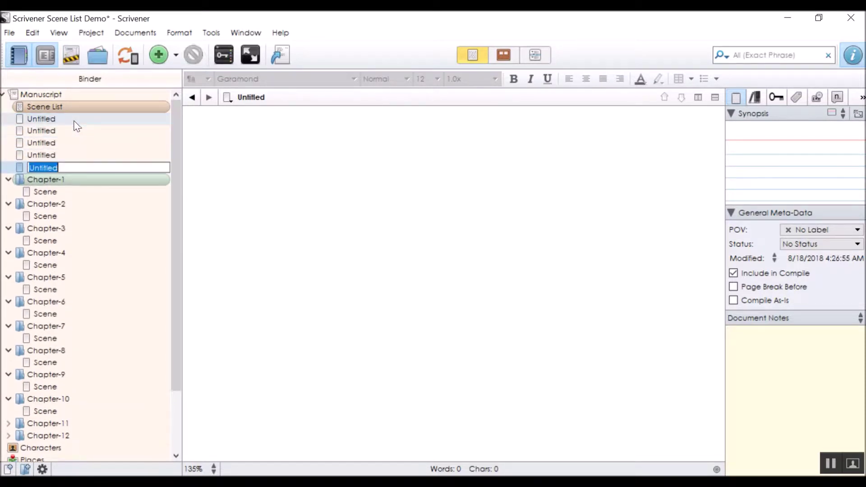
pyautogui.hotkey('ctrl', 'n')
pyautogui.hotkey('ctrl', 'n')
pyautogui.hotkey('ctrl', 'n')
pyautogui.hotkey('ctrl', 'n')
pyautogui.hotkey('ctrl', 'n')
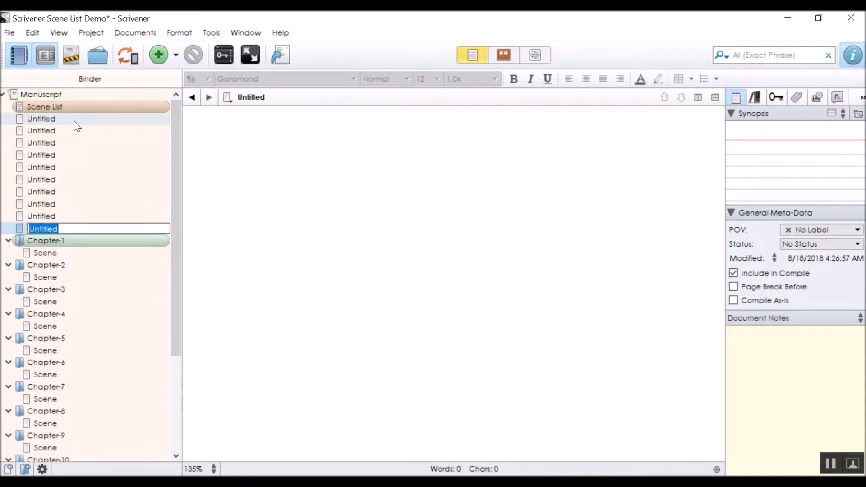
# Add another blank document and name the first Untitled one 'News that benefactor died'
pyautogui.hotkey('ctrl', 'n')
pyautogui.hotkey('ctrl', 'n')
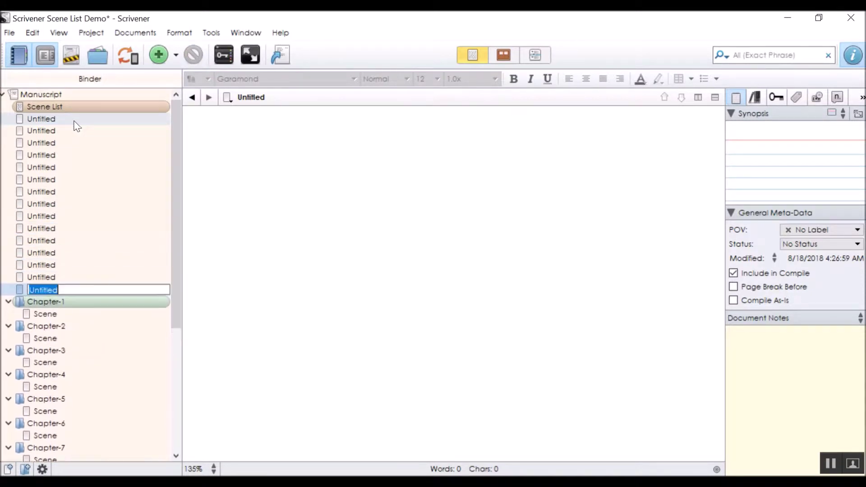
pyautogui.click(92, 108)
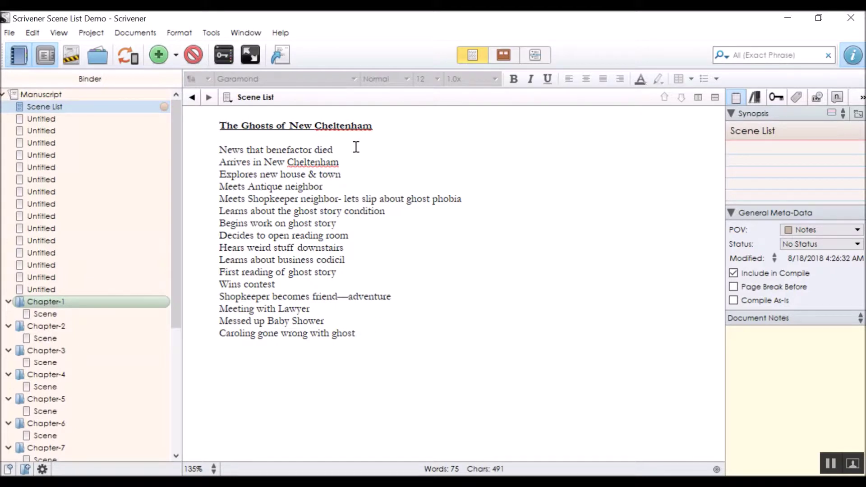
pyautogui.moveTo(356, 147); pyautogui.dragTo(214, 154)
pyautogui.hotkey('ctrl', 'c')
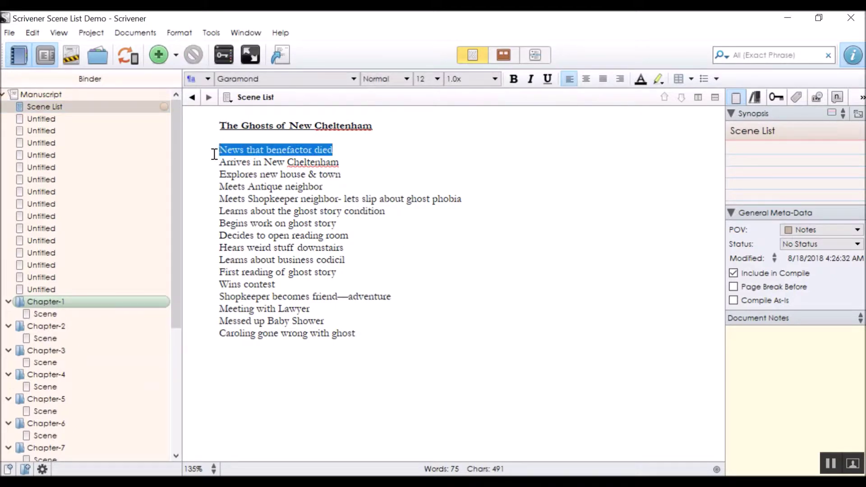
pyautogui.doubleClick(45, 116)
pyautogui.hotkey('ctrl', 'v')
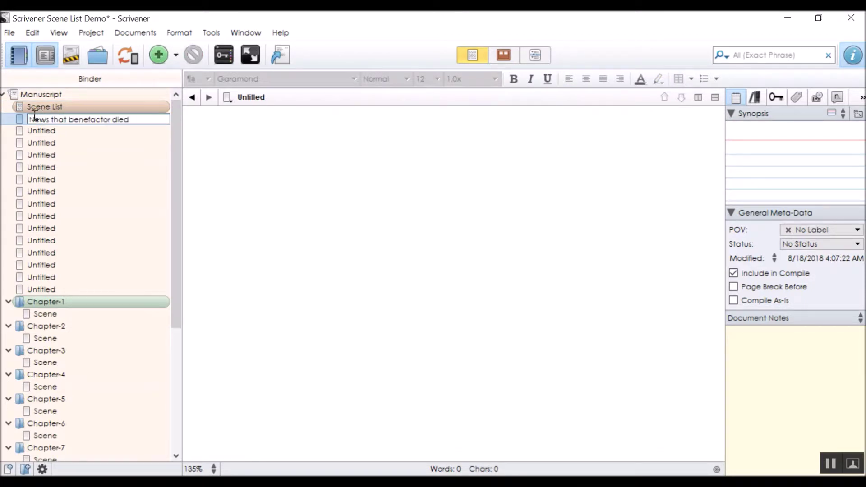
pyautogui.press('Return')
# Strike through 'Arrives in New Cheltenham' and give the next Untitled document that name
pyautogui.click(31, 107)
pyautogui.moveTo(336, 150); pyautogui.dragTo(218, 167)
pyautogui.hotkey('ctrl', 'c')
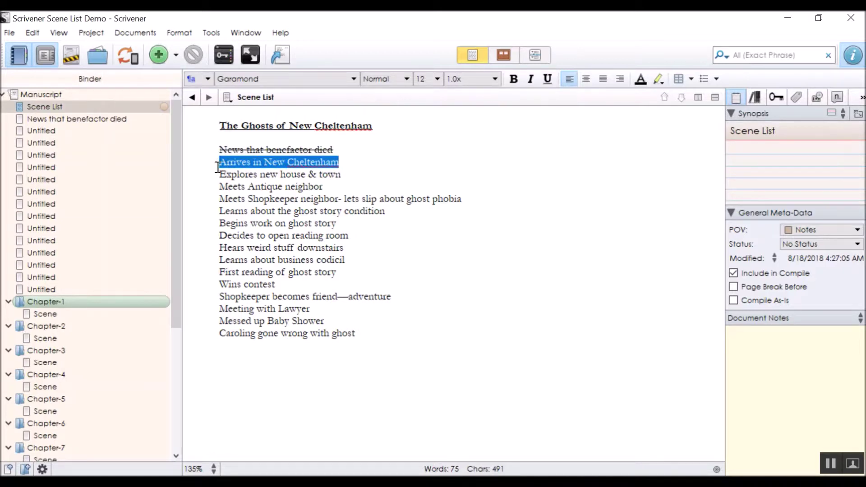
pyautogui.hotkey('ctrl', '/')
pyautogui.click(62, 131)
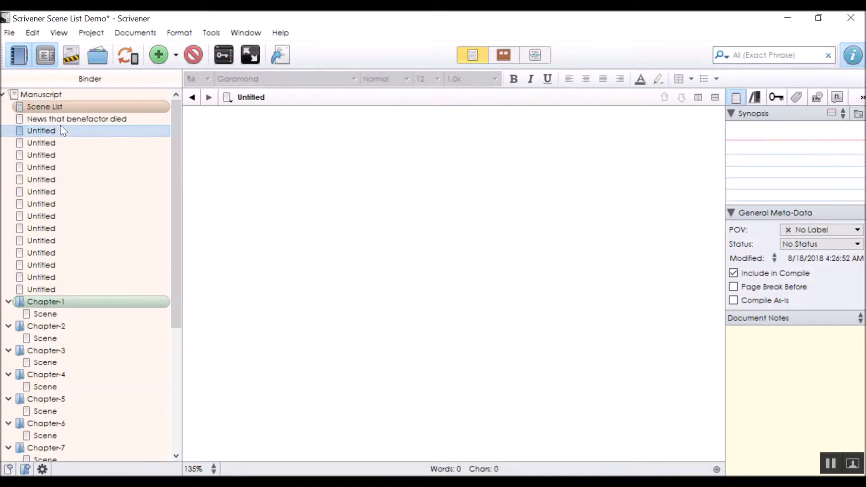
pyautogui.click(62, 130)
pyautogui.hotkey('ctrl', 'v')
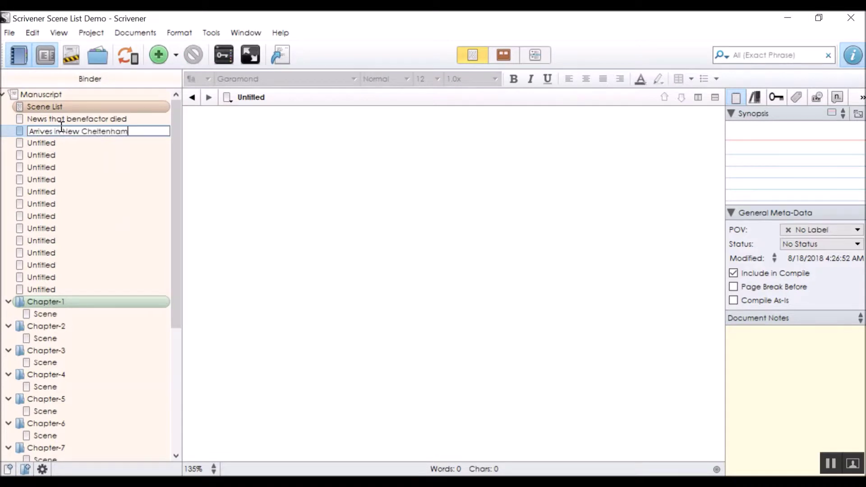
# Strike through 'Explores new house & town' and give the next Untitled document that name
pyautogui.click(58, 105)
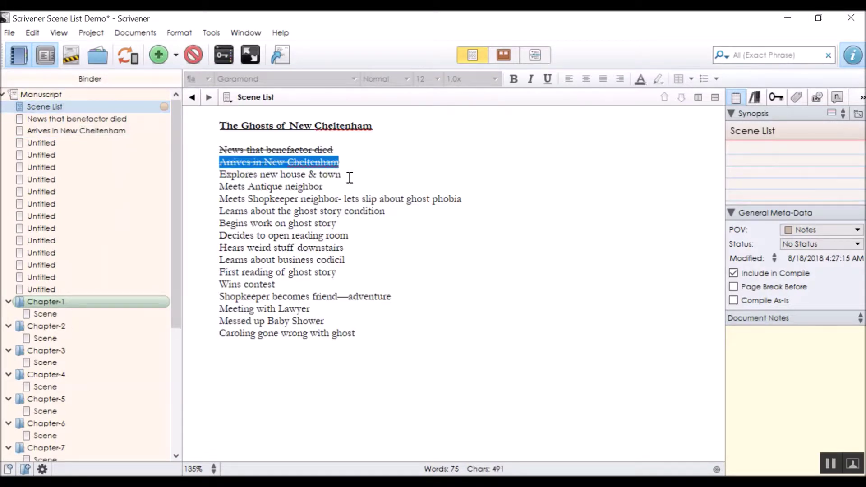
pyautogui.moveTo(343, 176); pyautogui.dragTo(214, 175)
pyautogui.hotkey('ctrl', 'c')
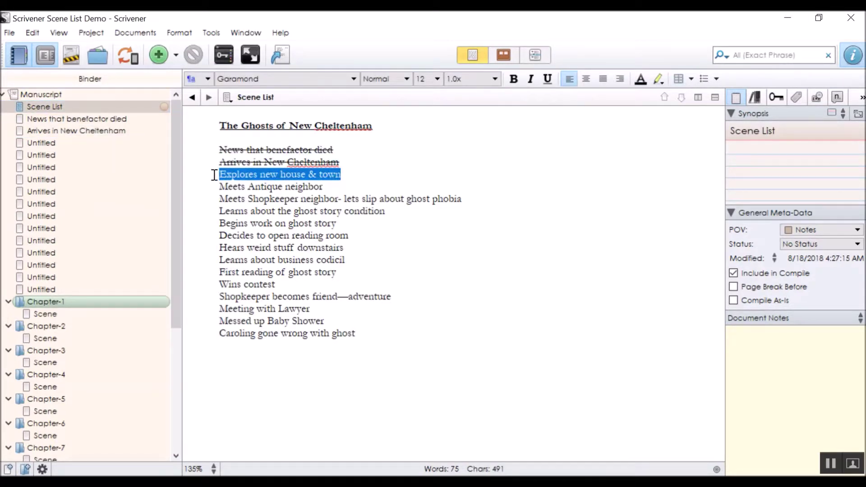
pyautogui.hotkey('ctrl', 'shift', 'x')
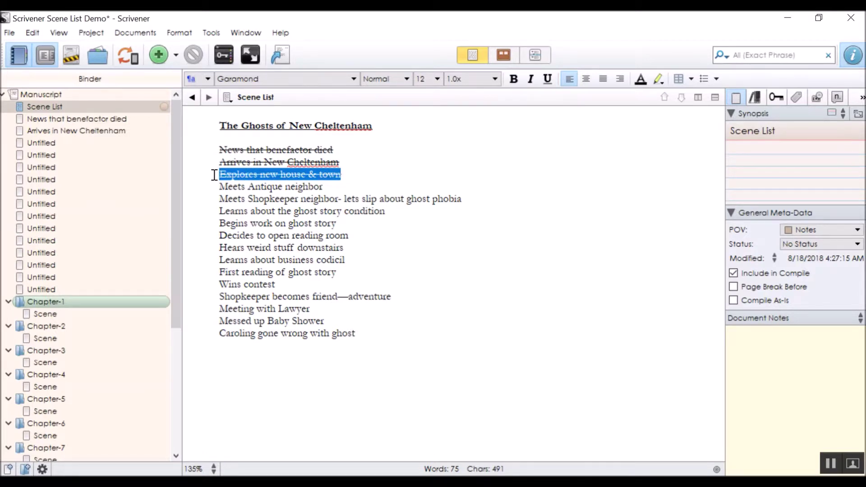
pyautogui.click(68, 143)
pyautogui.click(66, 142)
pyautogui.hotkey('ctrl', 'v')
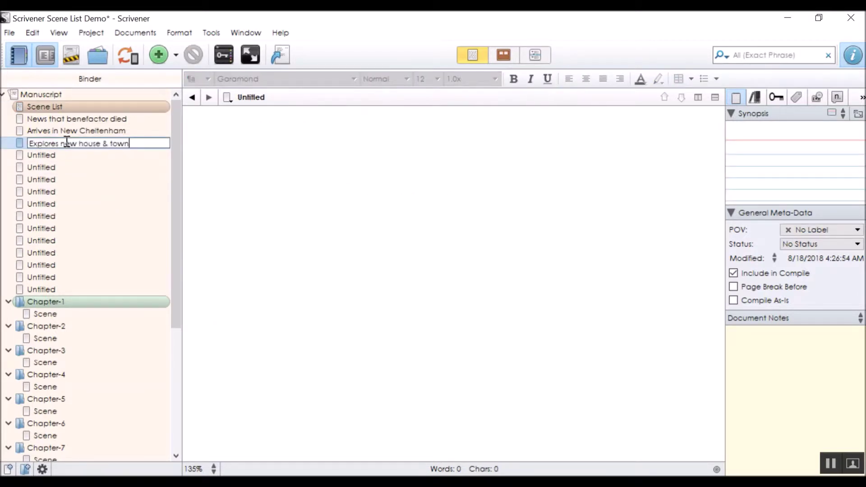
pyautogui.press('Return')
# Strike through 'Meets Antique neighbor' and give the next Untitled document that name
pyautogui.click(61, 105)
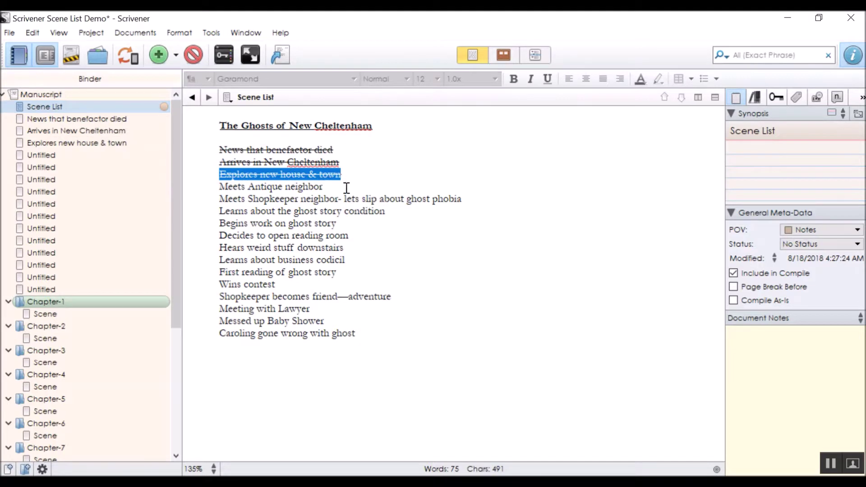
pyautogui.moveTo(347, 188); pyautogui.dragTo(207, 188)
pyautogui.hotkey('ctrl', 'c')
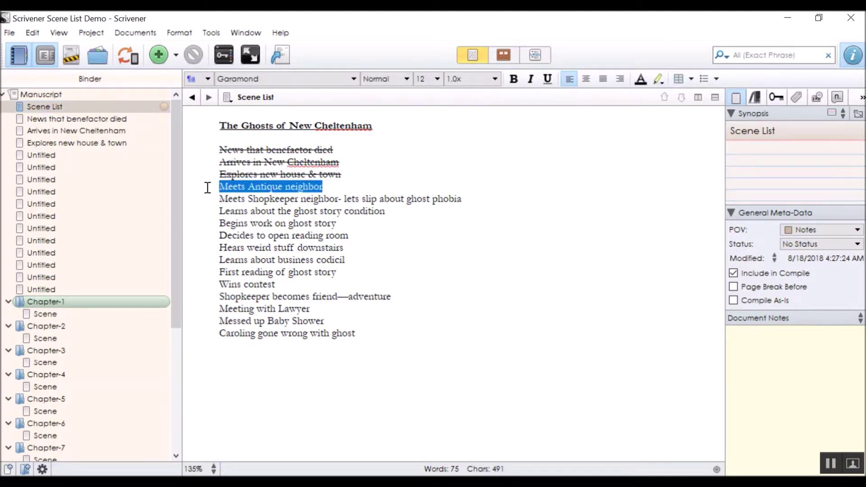
pyautogui.hotkey('ctrl', '-')
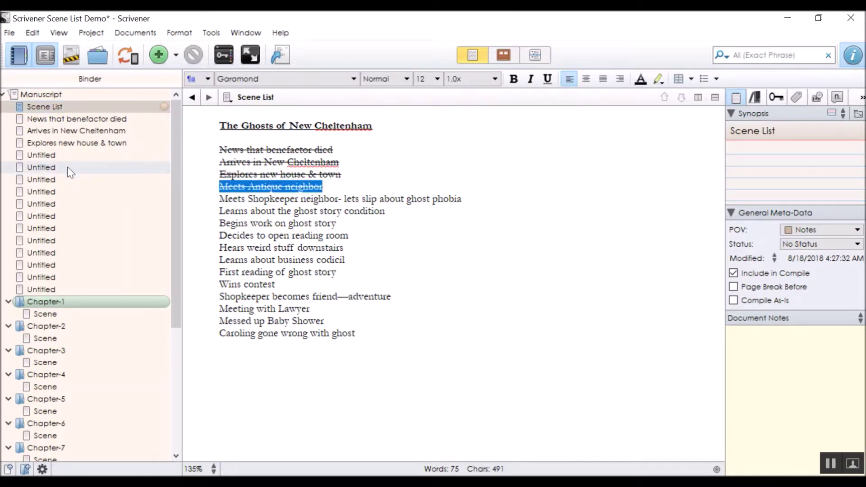
pyautogui.click(59, 150)
pyautogui.click(58, 150)
pyautogui.hotkey('ctrl', 'v')
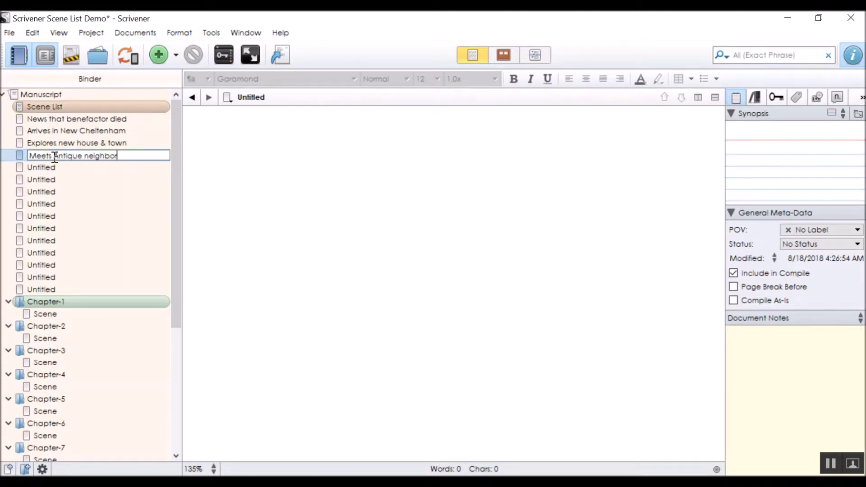
# Strike through the Shopkeeper neighbor line and give the next Untitled document that name
pyautogui.click(44, 106)
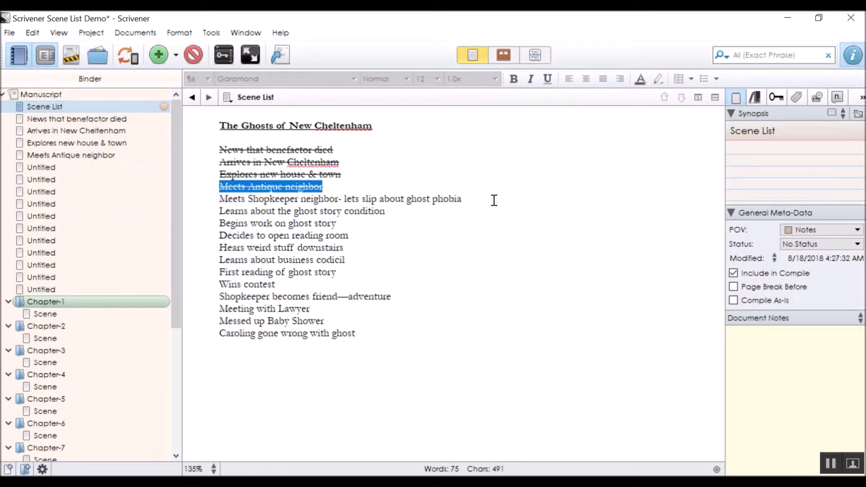
pyautogui.moveTo(495, 200); pyautogui.dragTo(217, 203)
pyautogui.hotkey('ctrl', 'c')
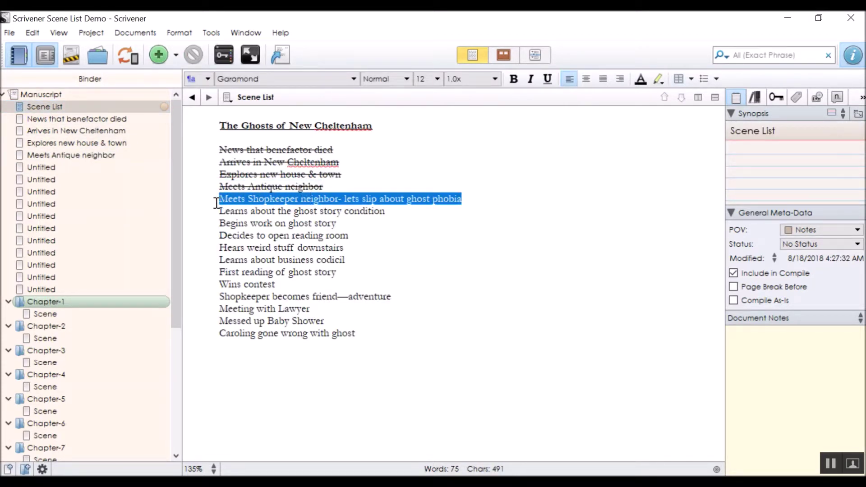
pyautogui.hotkey('ctrl', 'shift', '-')
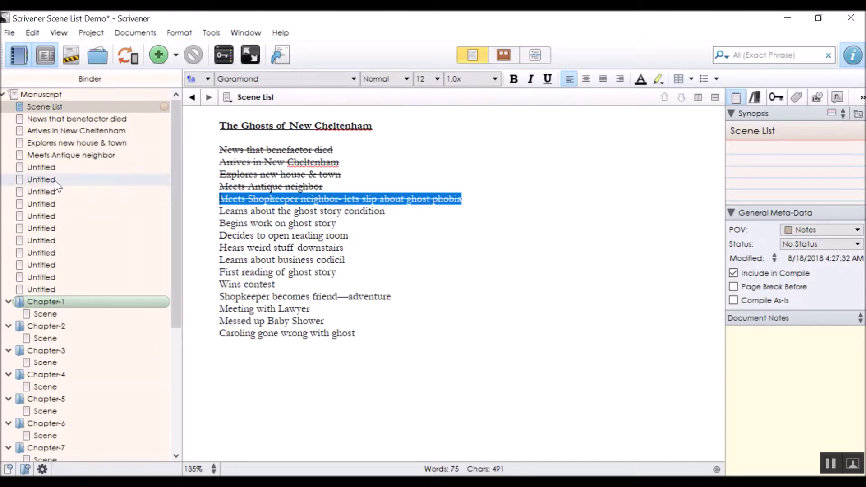
pyautogui.click(56, 167)
pyautogui.click(56, 168)
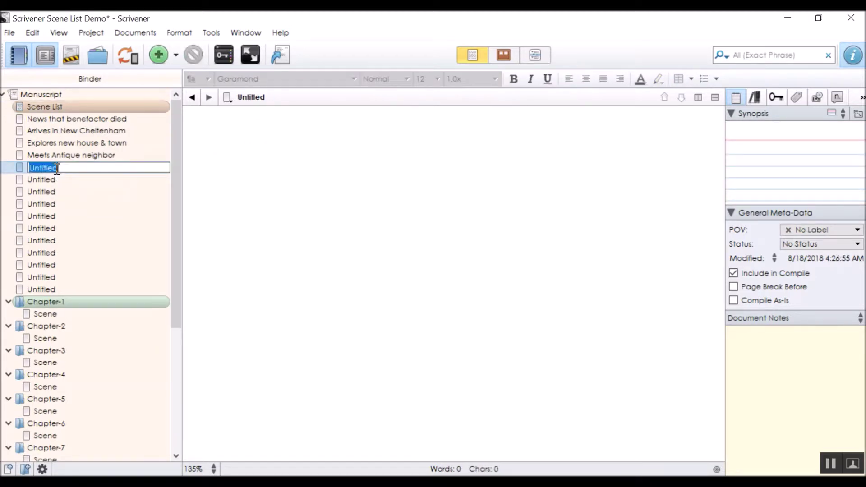
pyautogui.hotkey('ctrl', 'v')
pyautogui.press('Return')
# Move the Shopkeeper scene up to just after 'News that benefactor died'
pyautogui.click(107, 179)
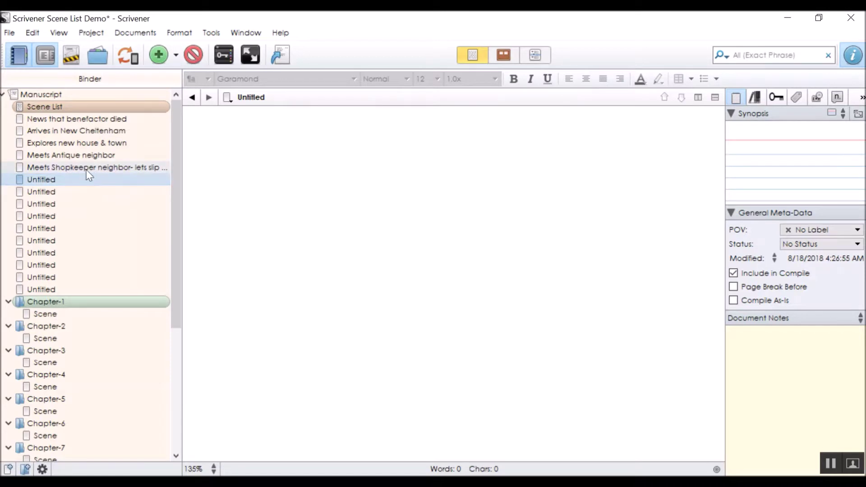
pyautogui.click(88, 170)
pyautogui.moveTo(89, 171); pyautogui.dragTo(69, 126)
# Set the POV of 'News that benefactor died' and the Shopkeeper scene to Mitchell
pyautogui.click(68, 119)
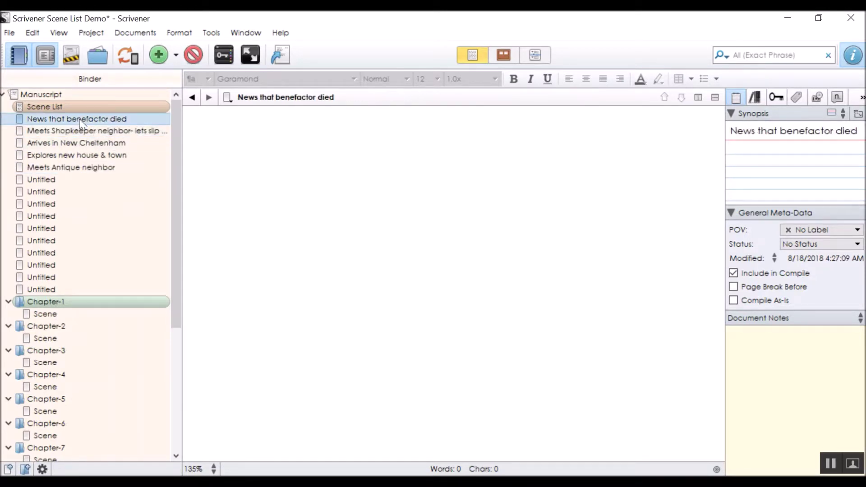
pyautogui.click(827, 229)
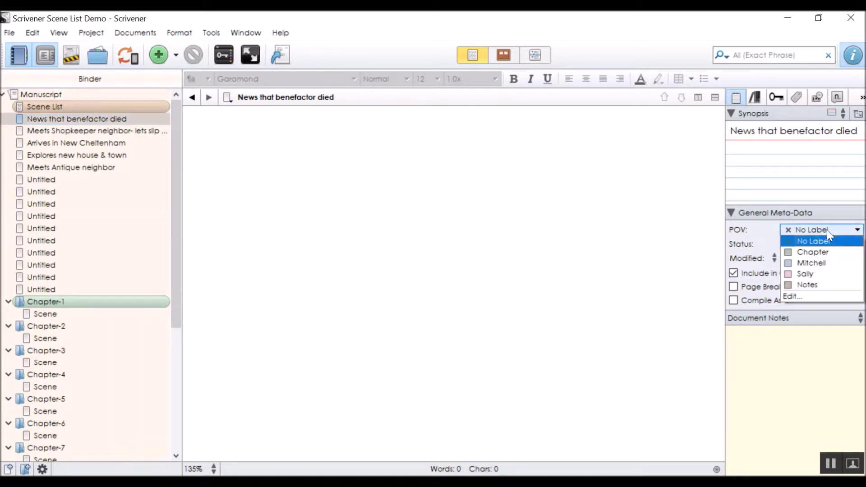
pyautogui.click(824, 261)
pyautogui.click(132, 133)
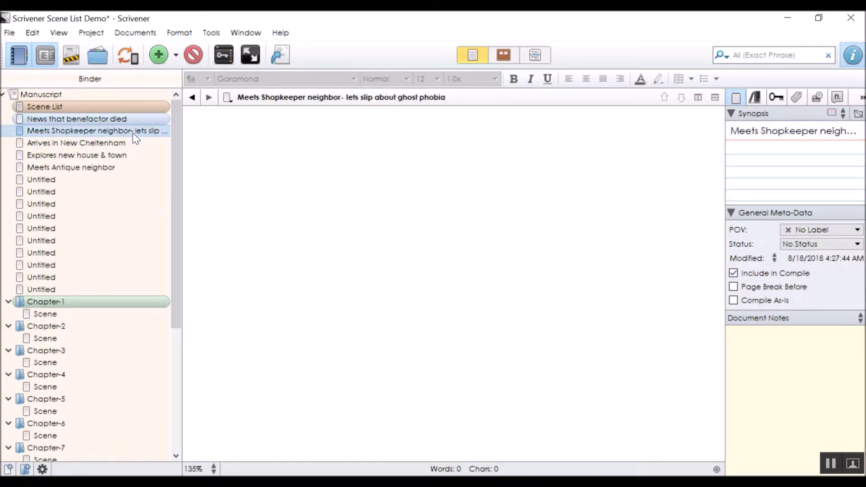
pyautogui.click(826, 228)
pyautogui.click(814, 260)
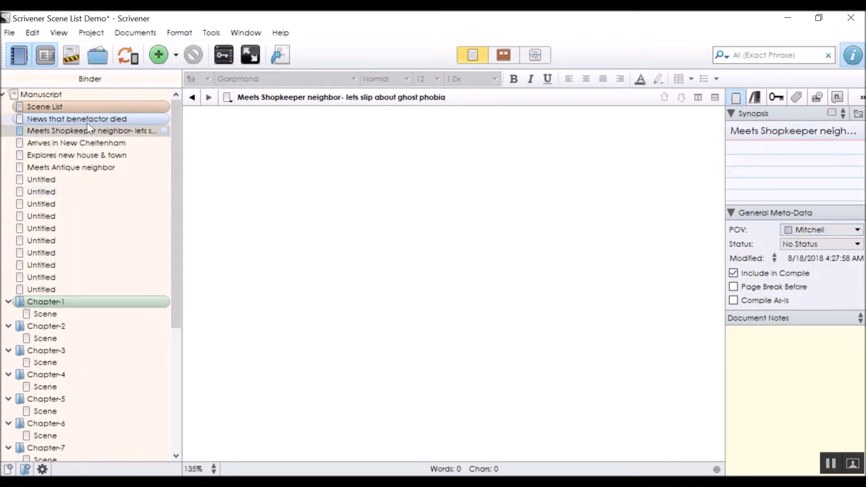
# Set 'Arrives in New Cheltenham' POV to Sally and 'Explores new house & town' to Mitchell
pyautogui.click(91, 142)
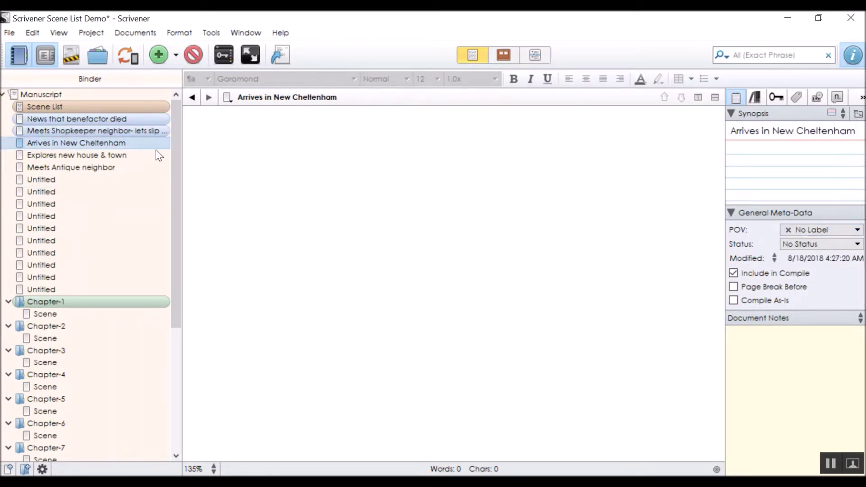
pyautogui.click(813, 231)
pyautogui.click(820, 273)
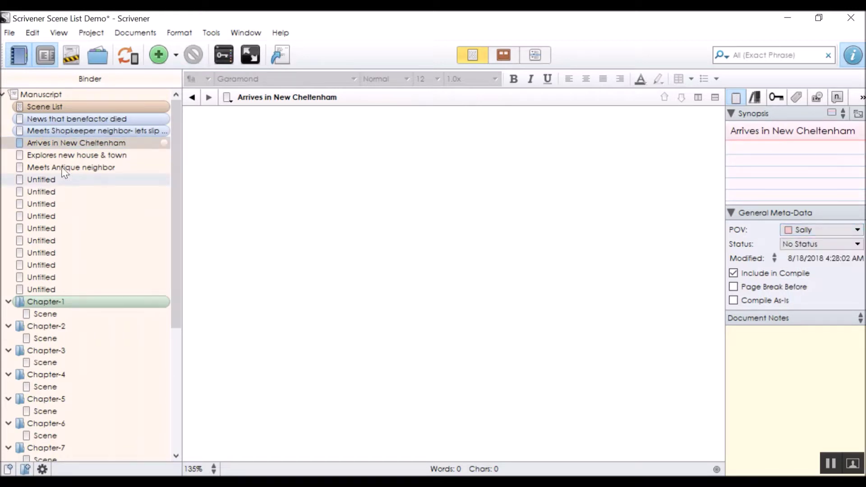
pyautogui.click(71, 156)
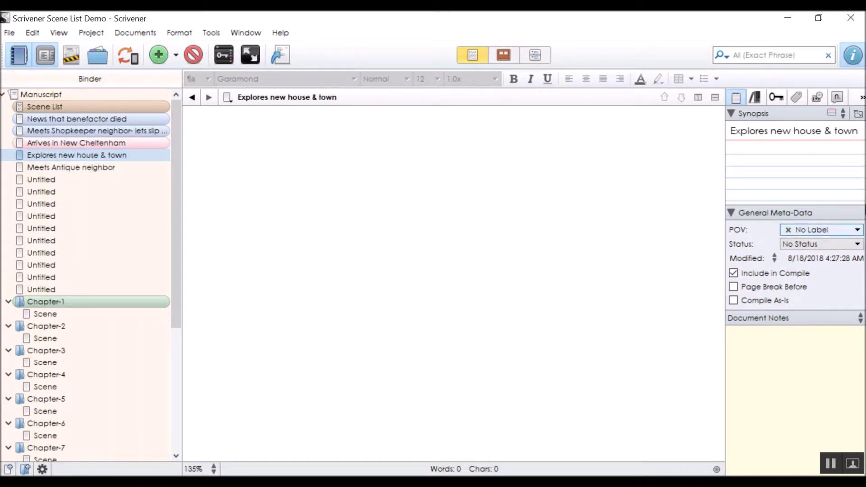
pyautogui.click(818, 230)
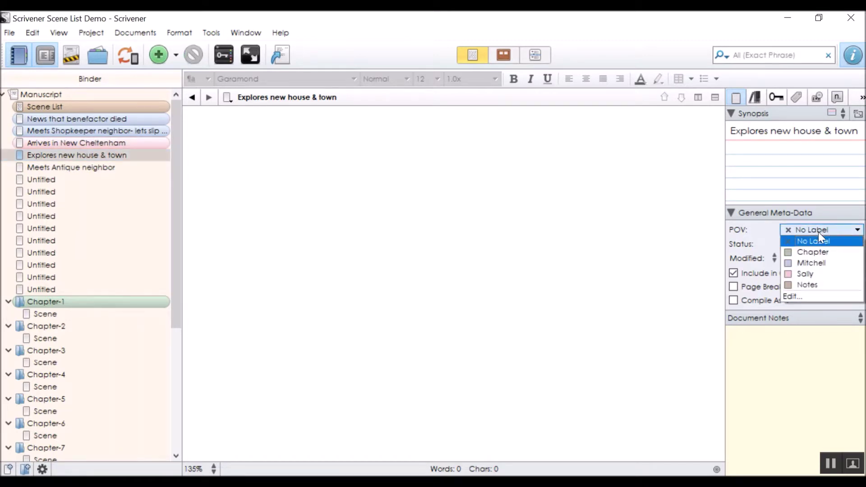
pyautogui.click(817, 265)
# Set 'Meets Antique neighbor' POV to Sally, then show Chapter-1's contents
pyautogui.doubleClick(120, 167)
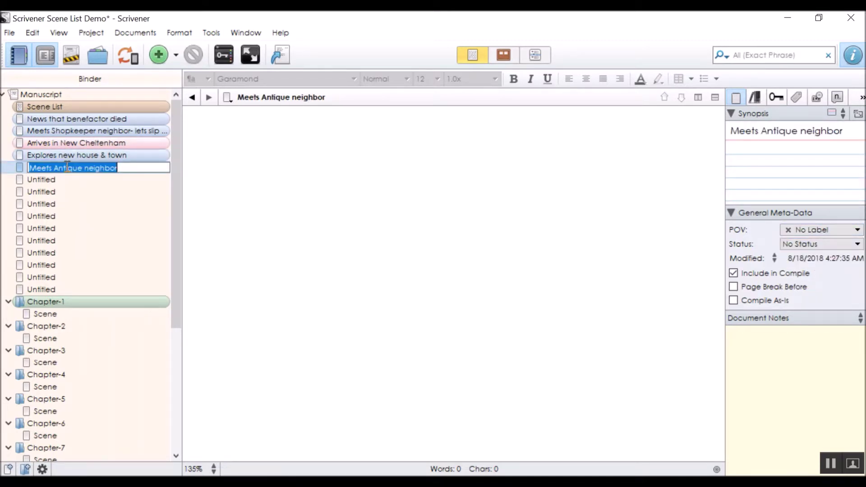
pyautogui.click(27, 169)
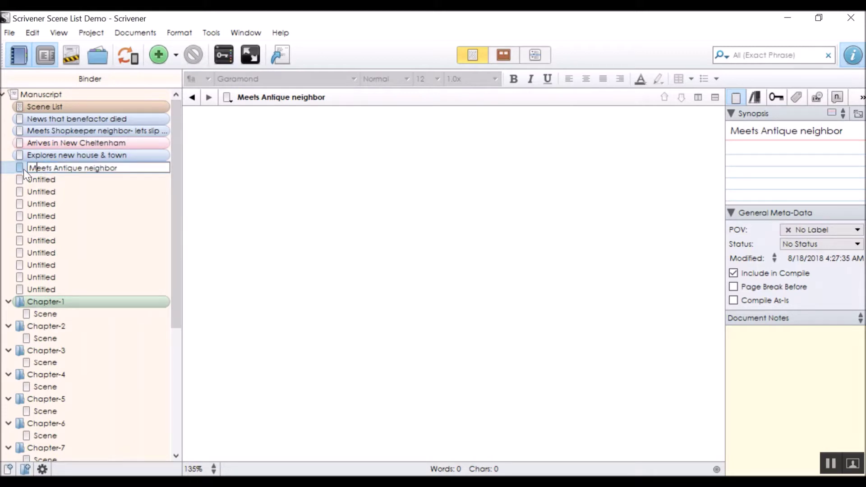
pyautogui.press('Return')
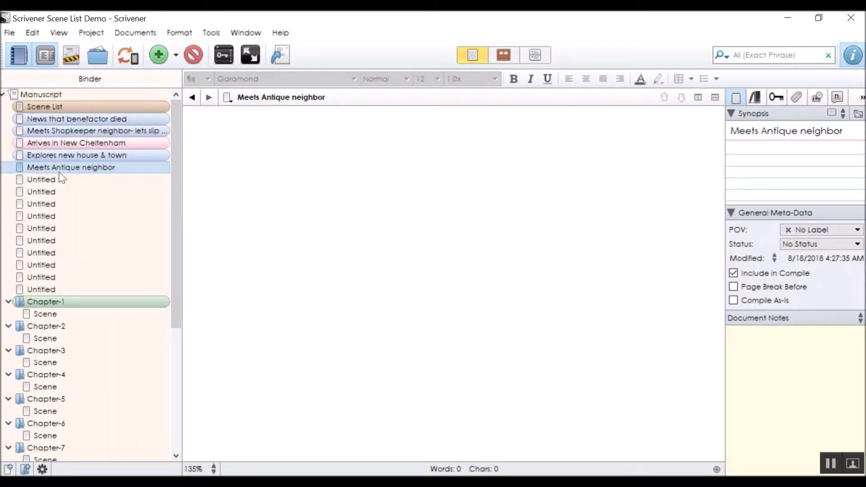
pyautogui.click(803, 231)
pyautogui.click(806, 274)
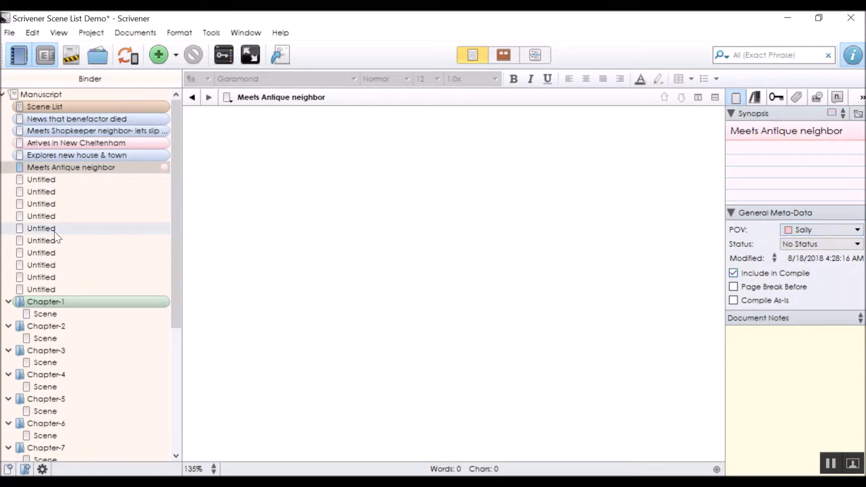
pyautogui.click(115, 157)
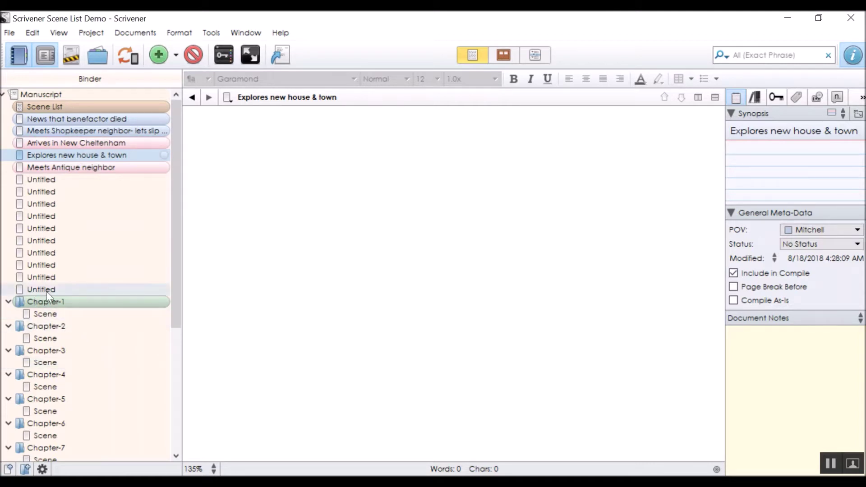
pyautogui.click(52, 305)
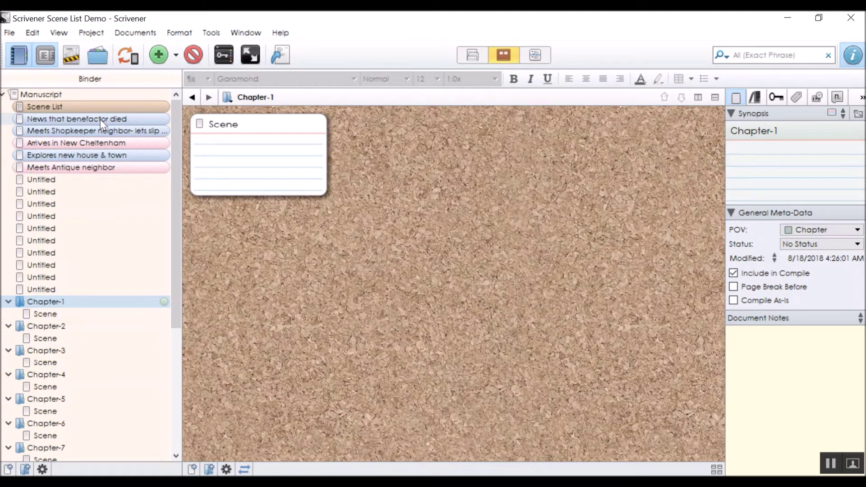
# Drag 'News that benefactor died' into Chapter-1 and start its text with 'And here we go'
pyautogui.moveTo(102, 123); pyautogui.dragTo(97, 308)
pyautogui.click(99, 301)
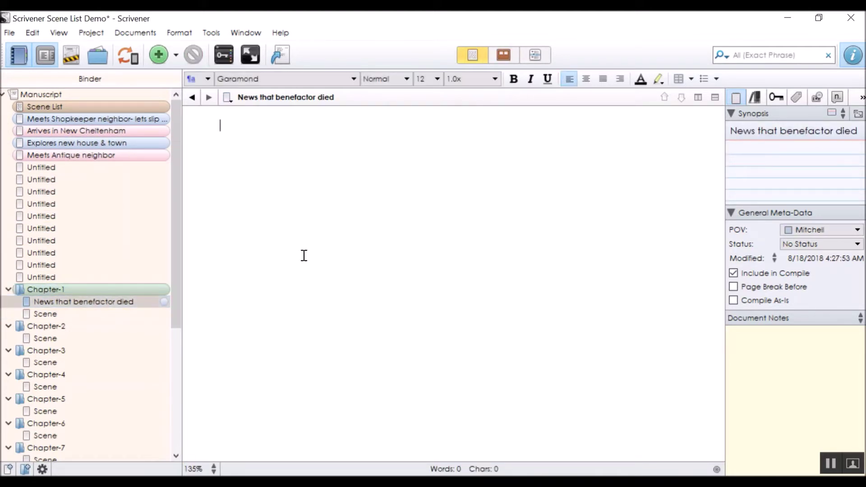
pyautogui.write('And here wew')
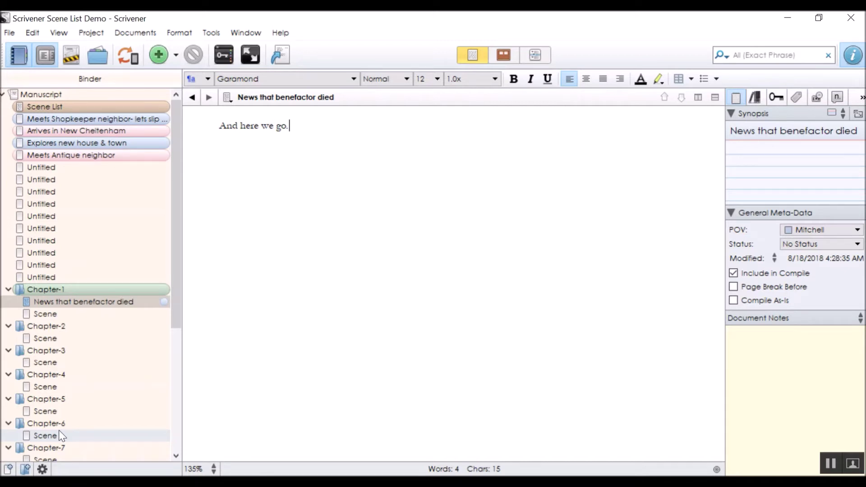
# Review the manuscript's scenes as POV-coloured index cards on the corkboard
pyautogui.moveTo(176, 184); pyautogui.dragTo(141, 268)
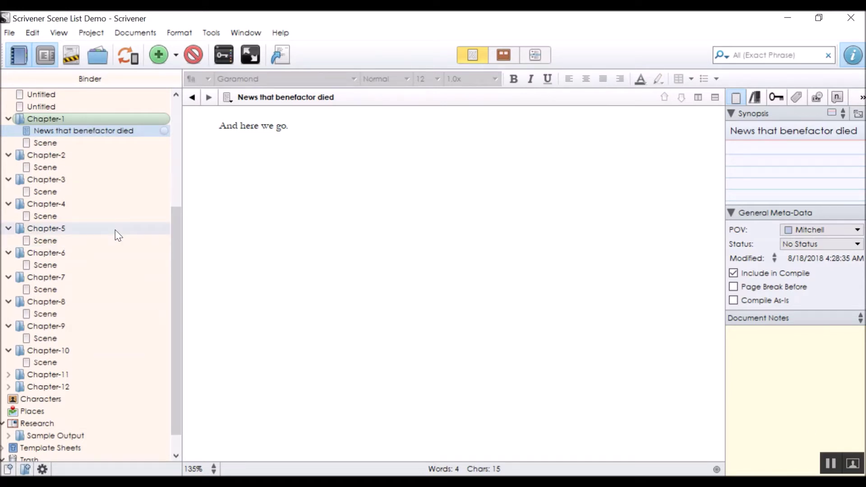
pyautogui.moveTo(176, 264); pyautogui.dragTo(185, 125)
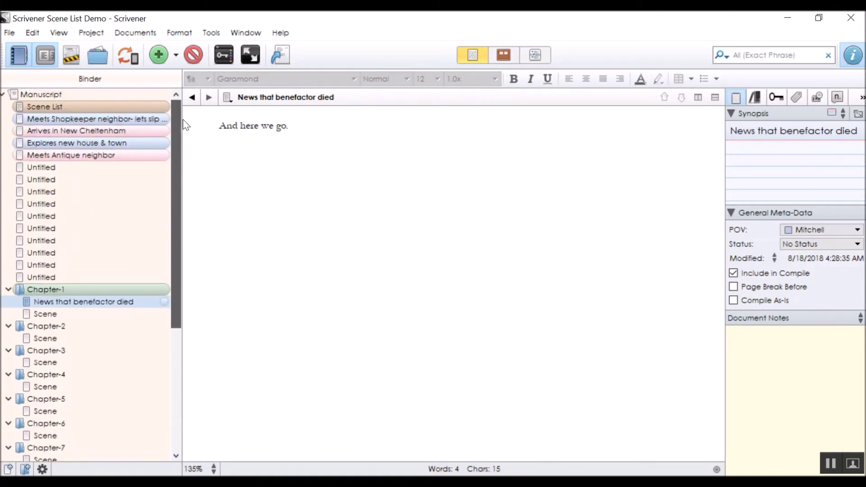
pyautogui.click(53, 94)
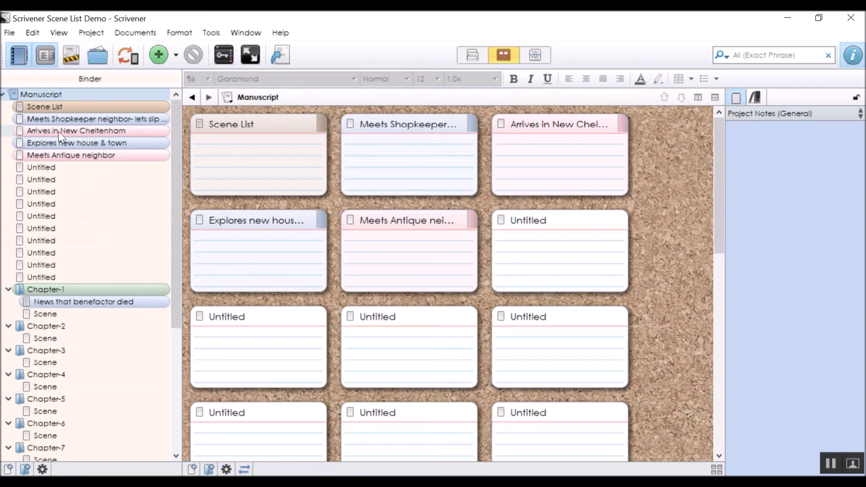
# Return to the Scene List document and check which scene lines remain unstruck
pyautogui.click(37, 108)
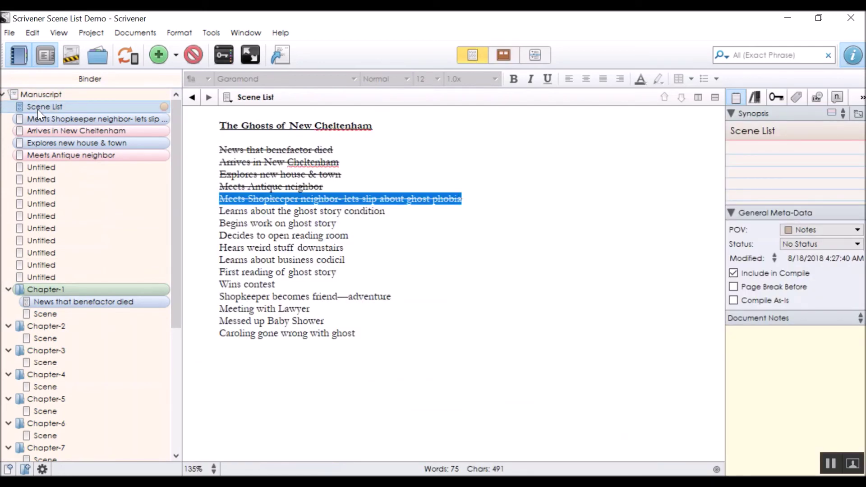
pyautogui.click(260, 223)
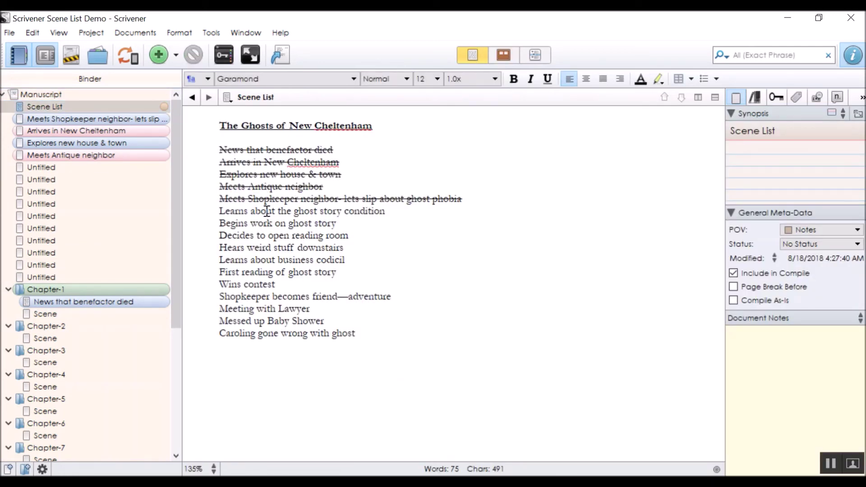
pyautogui.moveTo(277, 210); pyautogui.dragTo(284, 321)
pyautogui.click(284, 321)
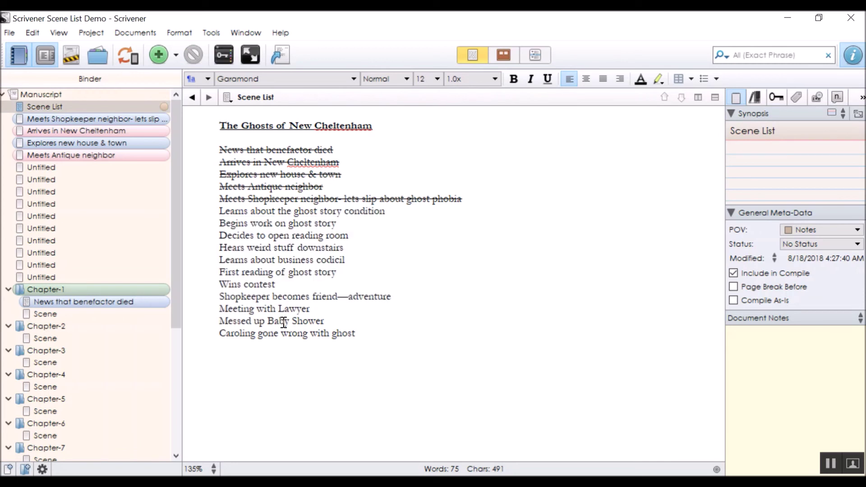